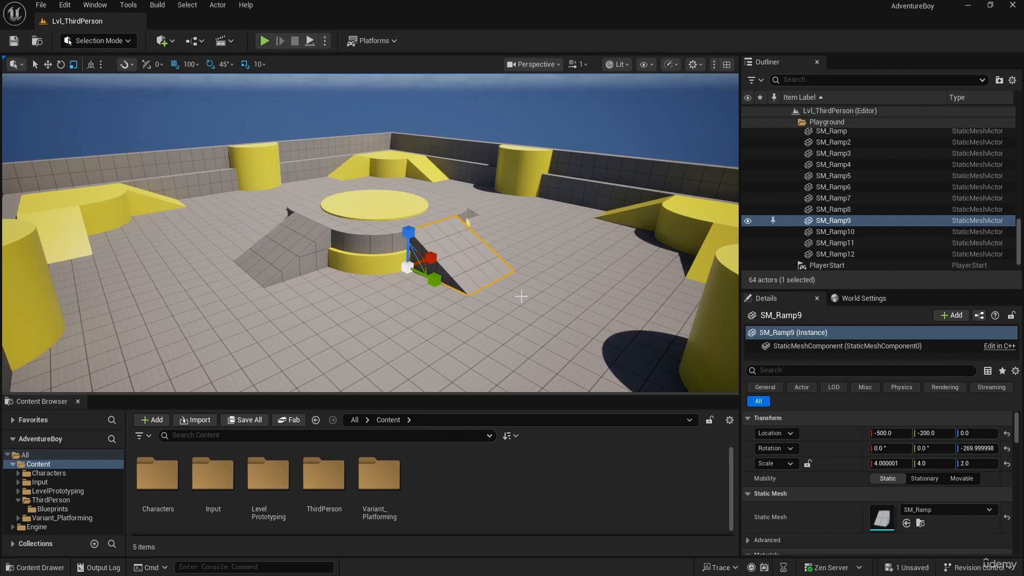
Step: Create a Blueprint Class with Actor as parent in the Content folder and name it BP_Cube
{"action": "right_click", "coordinate": [508, 488]}
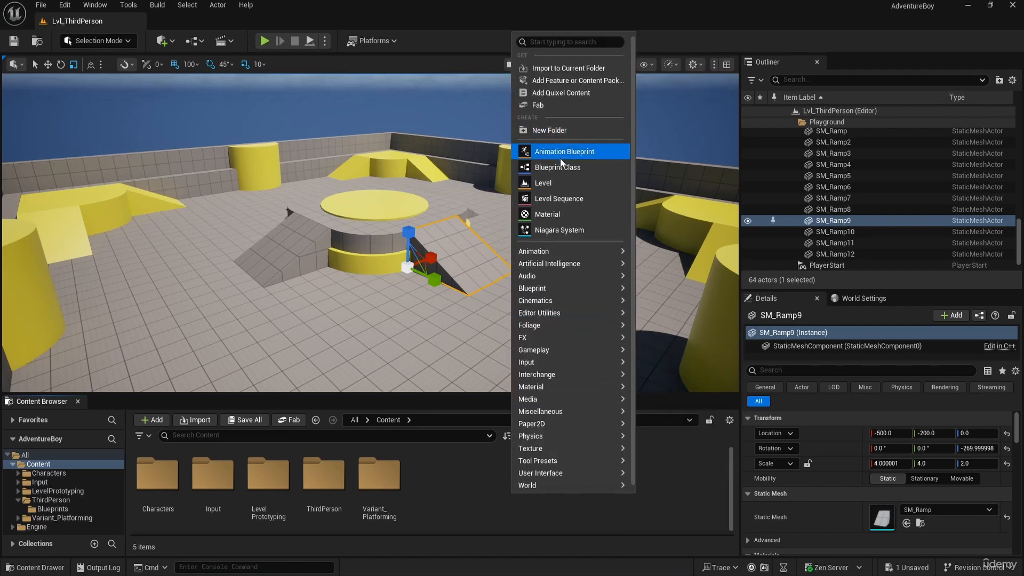
{"action": "left_click", "coordinate": [572, 168]}
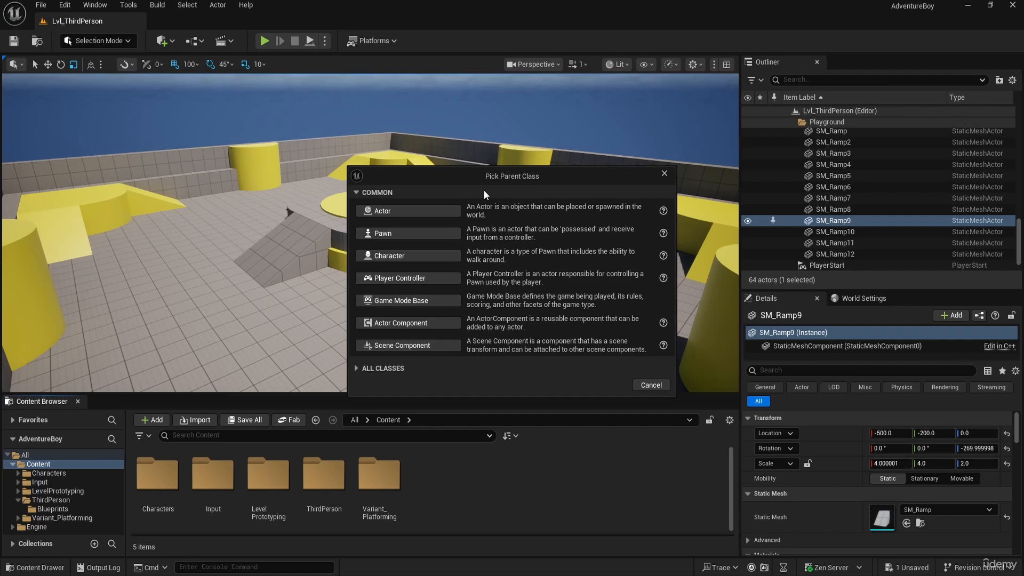
{"action": "left_click", "coordinate": [385, 369]}
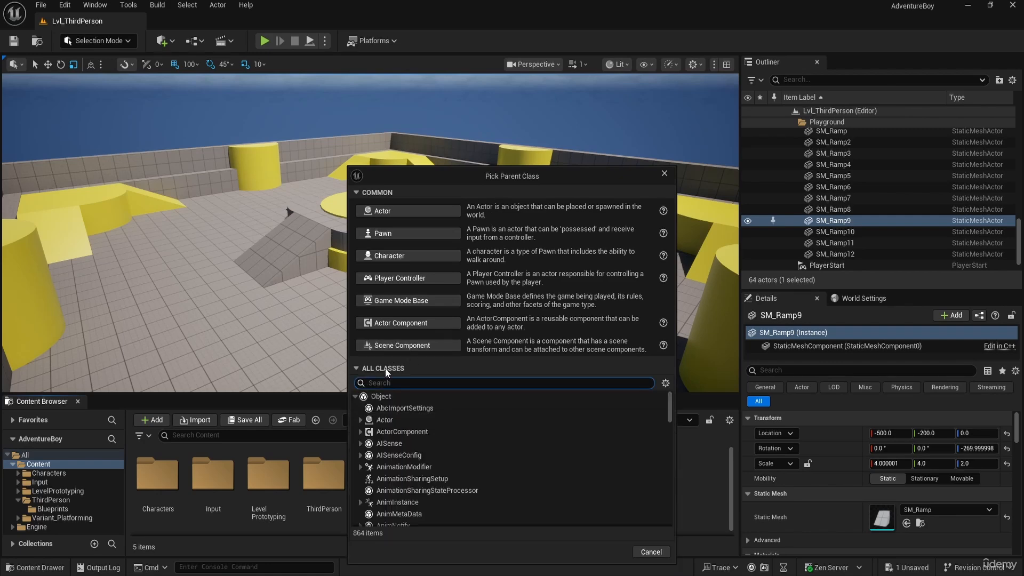
{"action": "left_click_drag", "start_coordinate": [669, 408], "coordinate": [660, 513]}
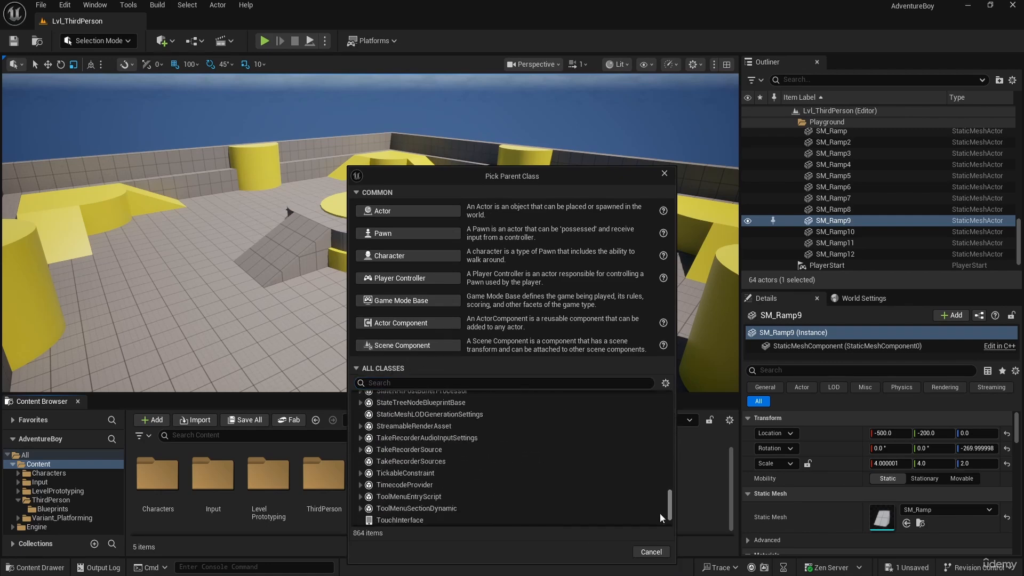
{"action": "left_click", "coordinate": [360, 370]}
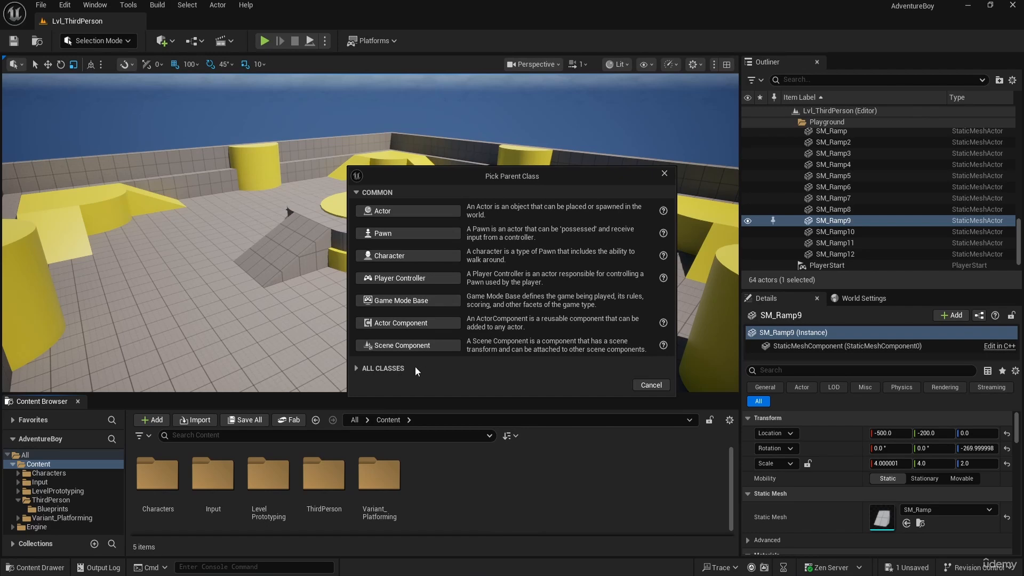
{"action": "left_click", "coordinate": [395, 212]}
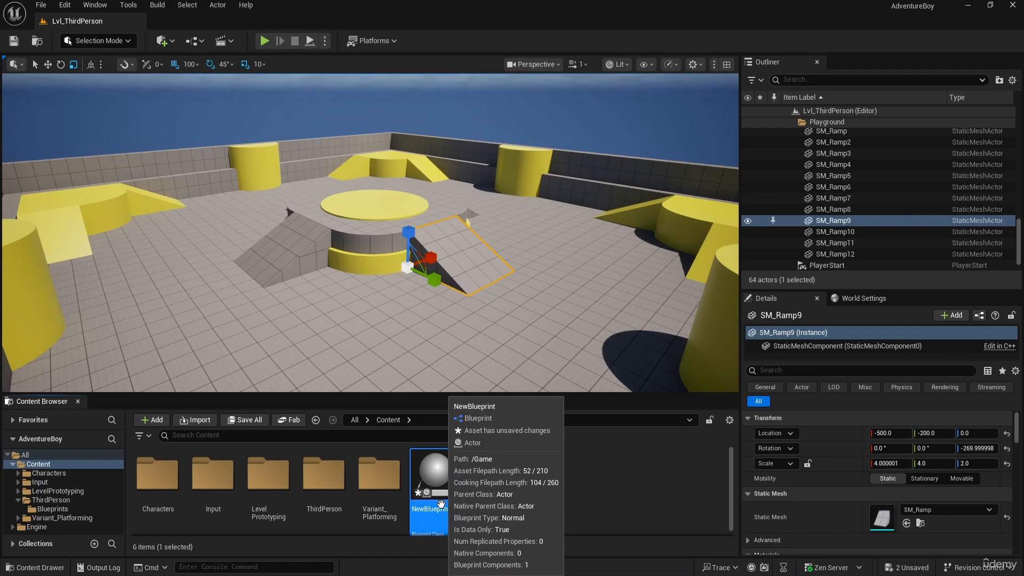
{"action": "key", "text": "F2"}
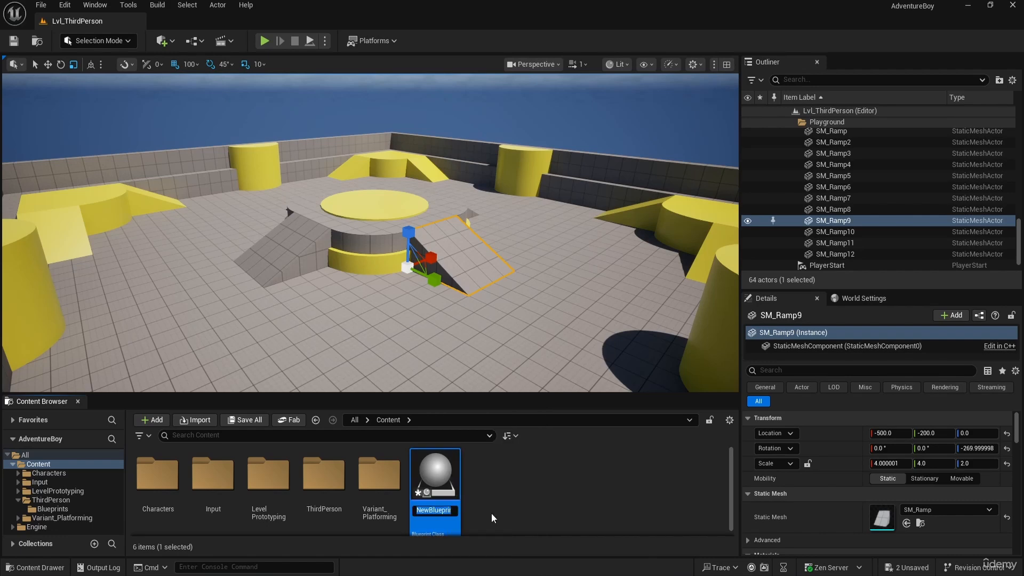
{"action": "type", "text": "BP_Cube"}
{"action": "key", "text": "Return"}
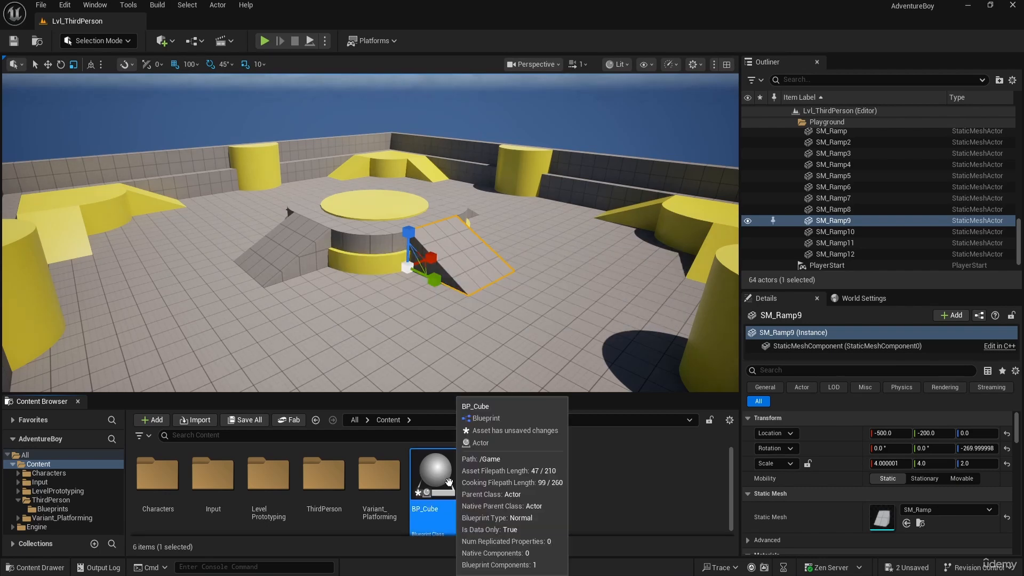
Step: Open the BP_Cube blueprint and add a Cube component under DefaultSceneRoot, keeping its default name
{"action": "double_click", "coordinate": [448, 482]}
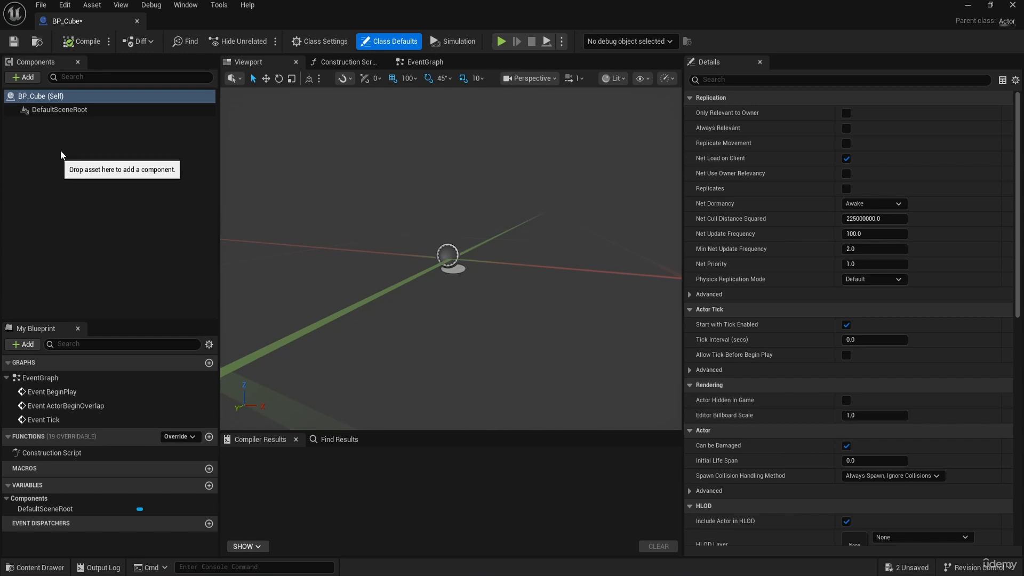
{"action": "left_click", "coordinate": [53, 110]}
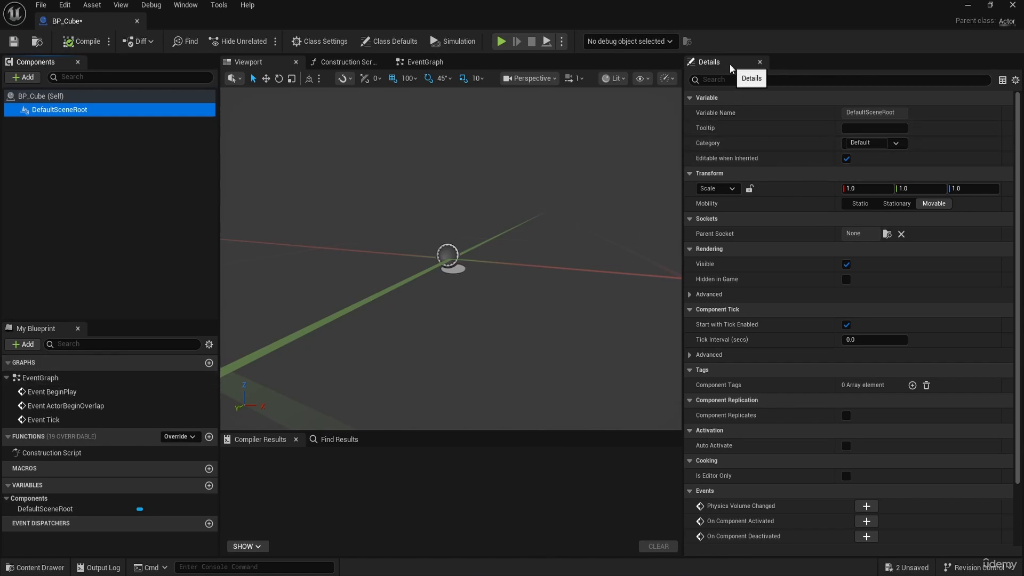
{"action": "left_click", "coordinate": [28, 78]}
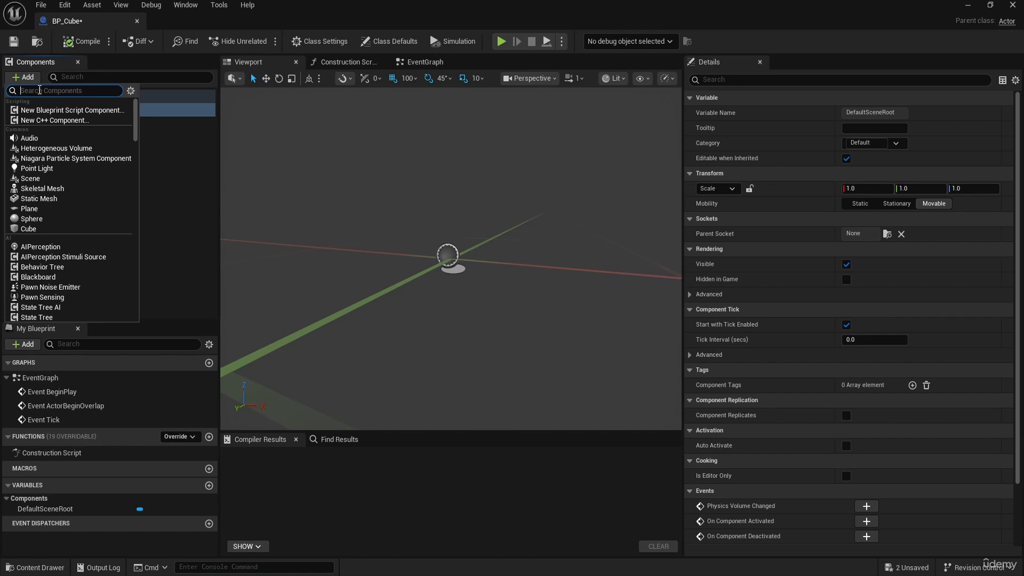
{"action": "left_click", "coordinate": [51, 229]}
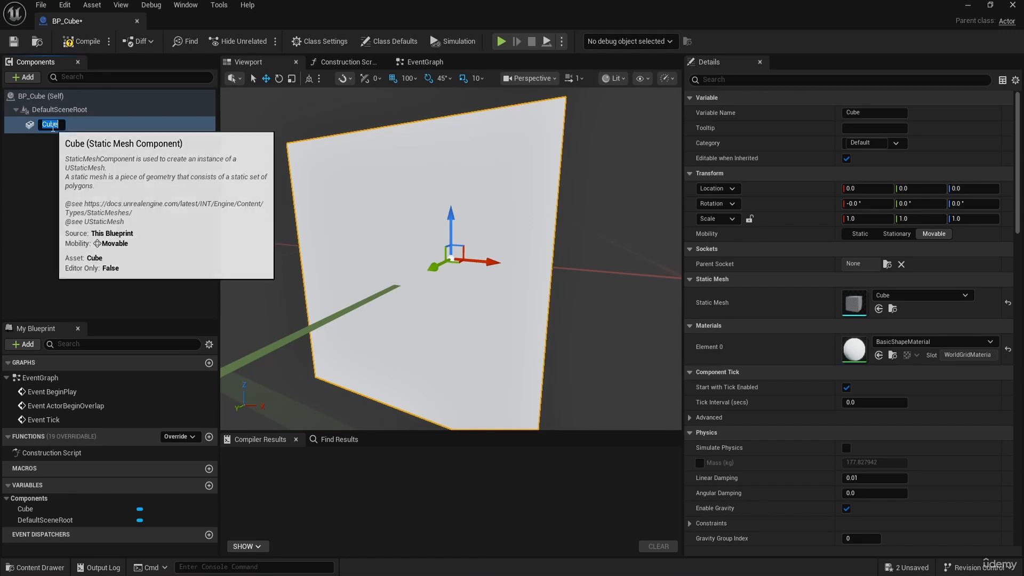
{"action": "left_click", "coordinate": [79, 183]}
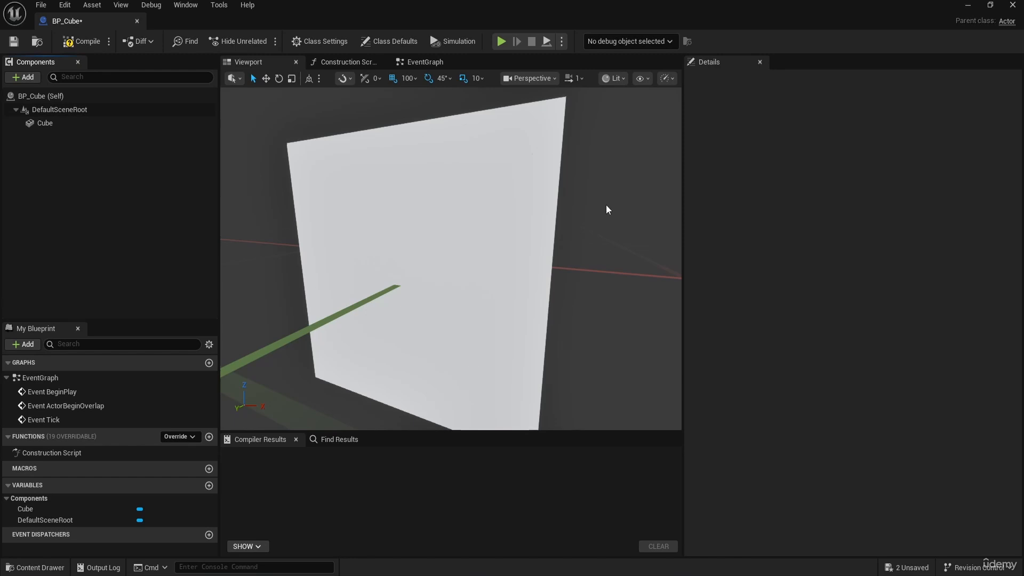
Step: Save and compile the BP_Cube blueprint, and return to the level editor
{"action": "right_click_drag", "start_coordinate": [608, 210], "coordinate": [576, 257]}
{"action": "key", "text": "s"}
{"action": "key", "text": "d"}
{"action": "key", "text": "a"}
{"action": "key", "text": "d"}
{"action": "key", "text": "a"}
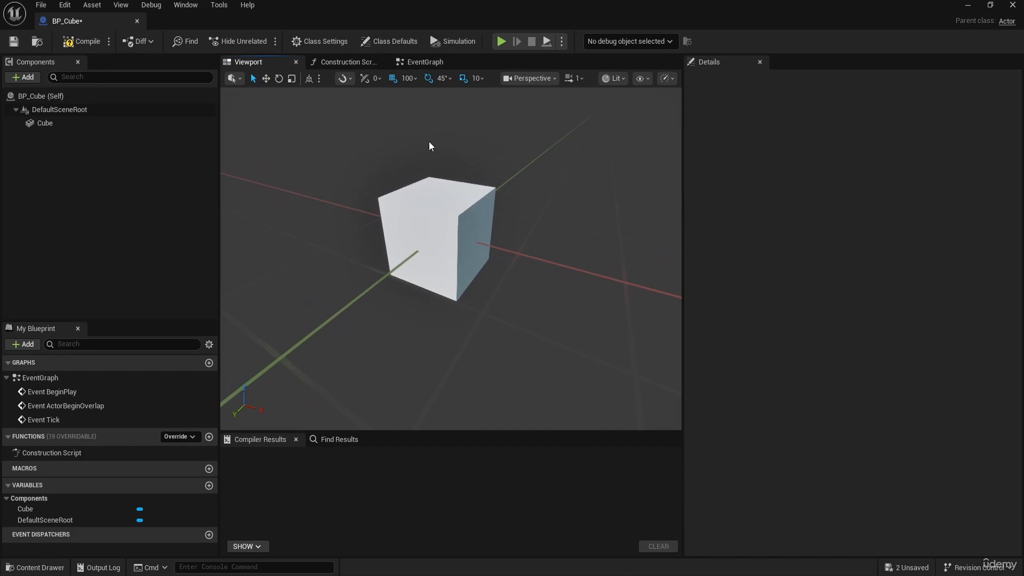
{"action": "left_click", "coordinate": [14, 42]}
{"action": "left_click", "coordinate": [80, 43]}
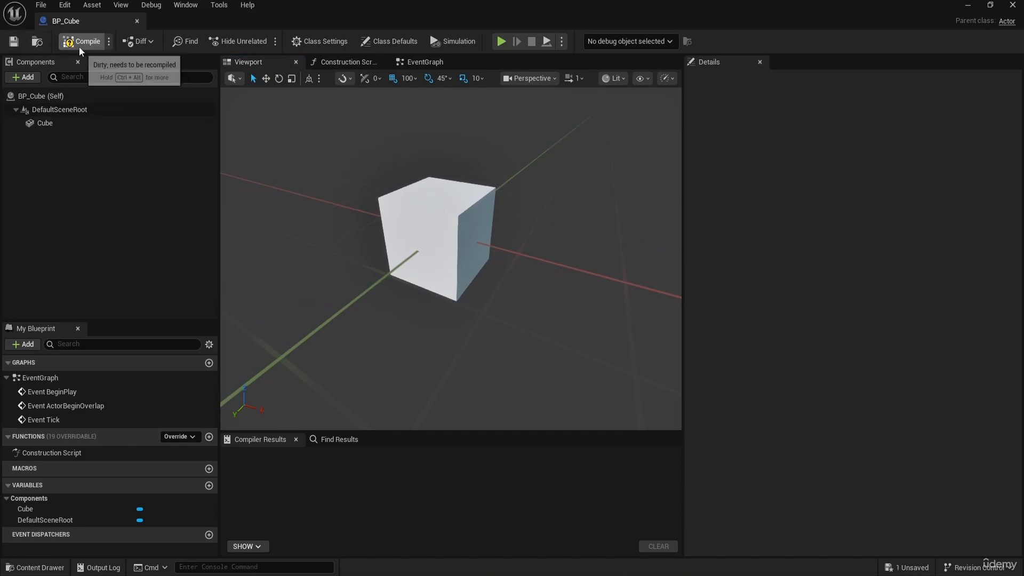
{"action": "left_click", "coordinate": [969, 6]}
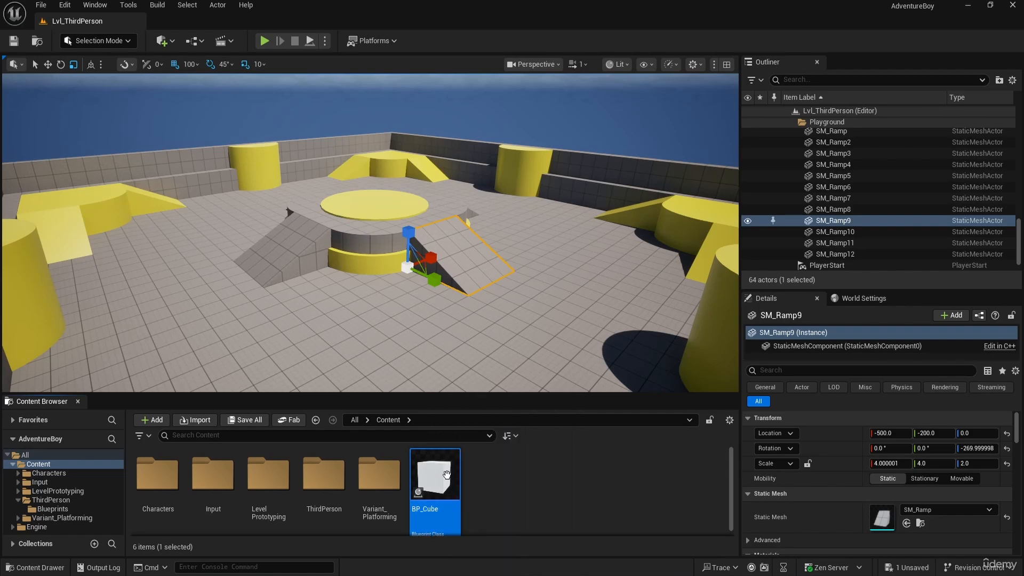
Step: Place a BP_Cube instance on the floor in front of the central ramp and raise it to Z location 100
{"action": "left_click_drag", "start_coordinate": [447, 474], "coordinate": [468, 318]}
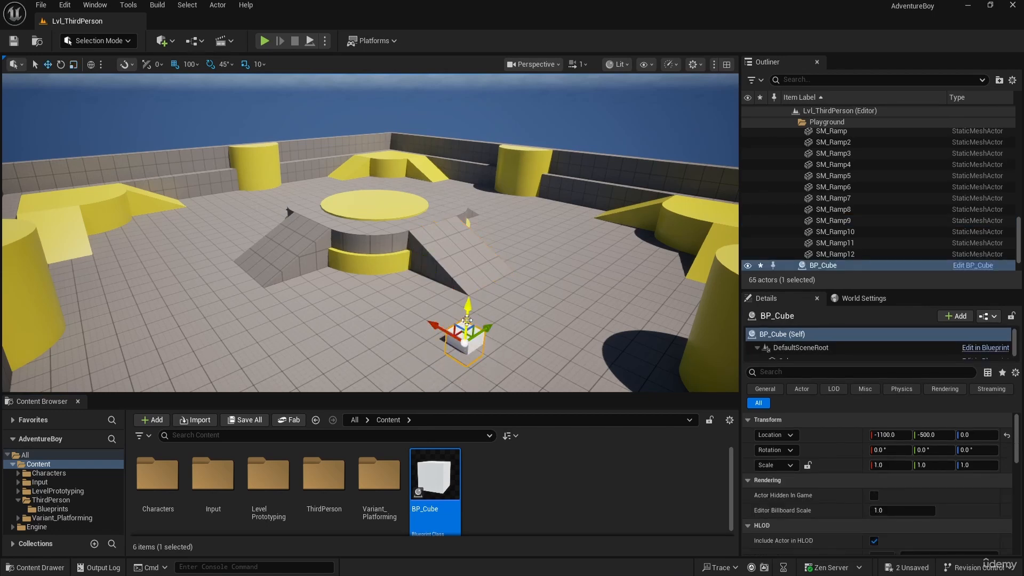
{"action": "left_click_drag", "start_coordinate": [467, 320], "coordinate": [471, 293]}
{"action": "key", "text": "e"}
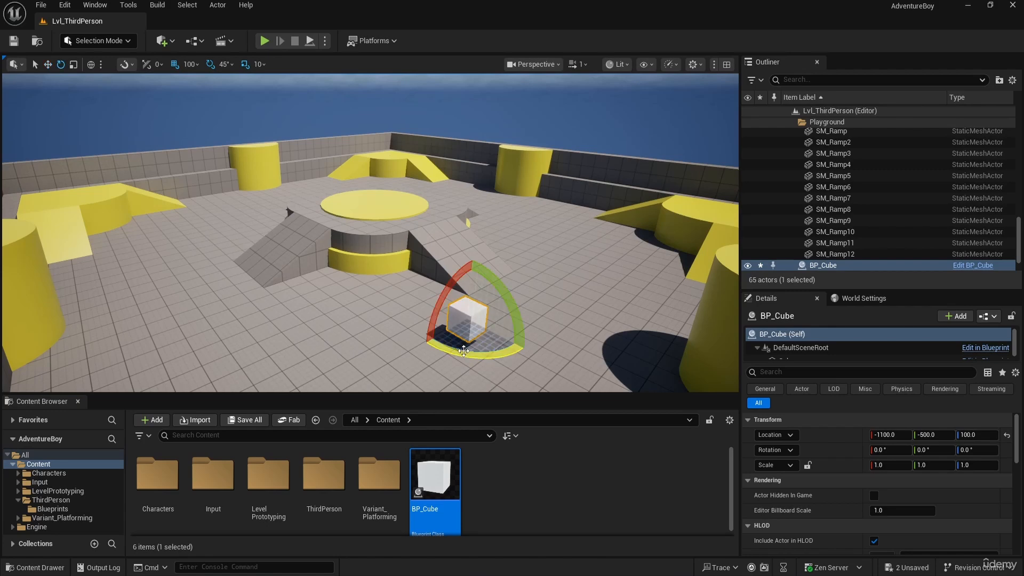
{"action": "left_click_drag", "start_coordinate": [464, 350], "coordinate": [477, 319]}
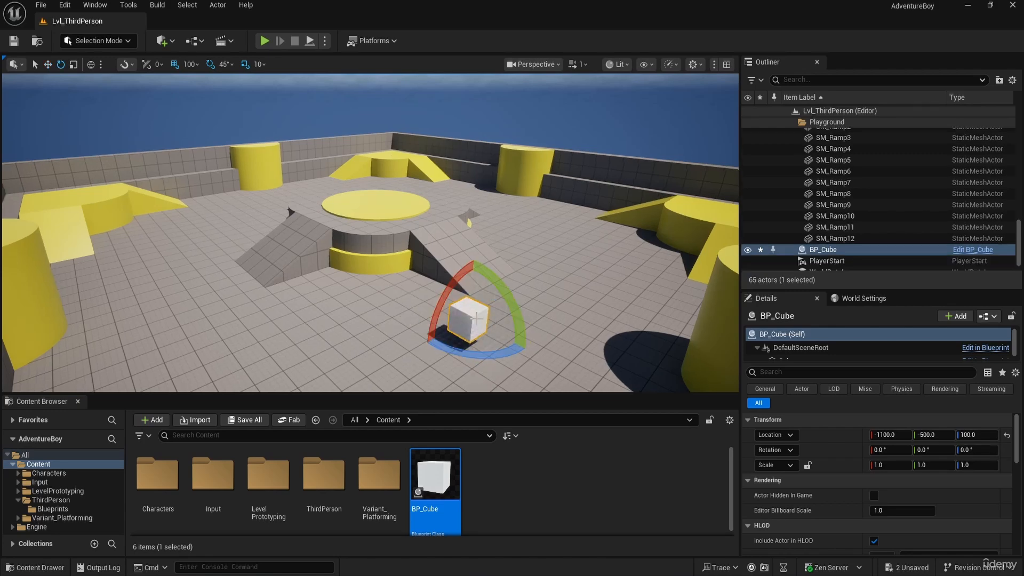
{"action": "left_click", "coordinate": [382, 248]}
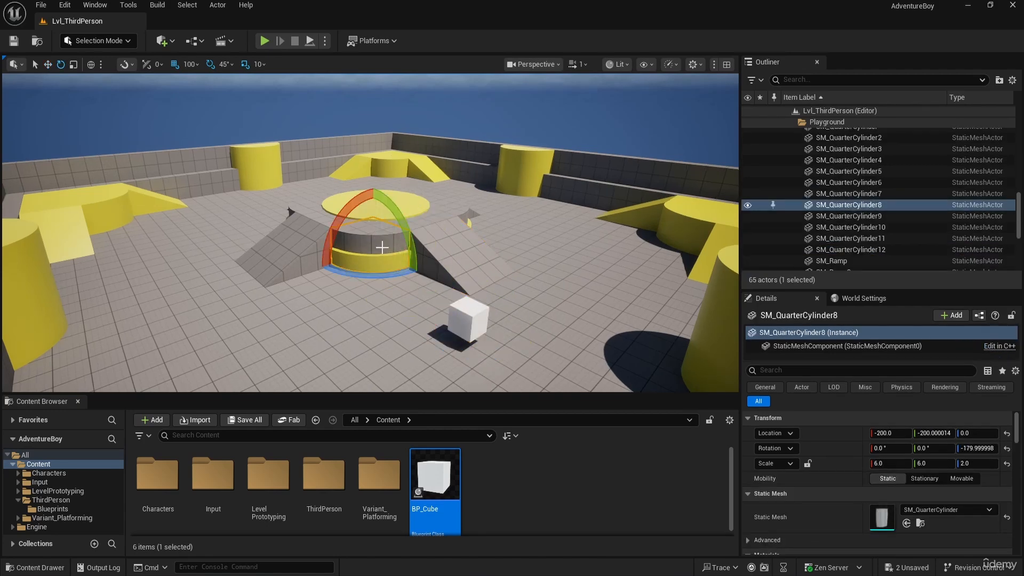
{"action": "left_click", "coordinate": [463, 319]}
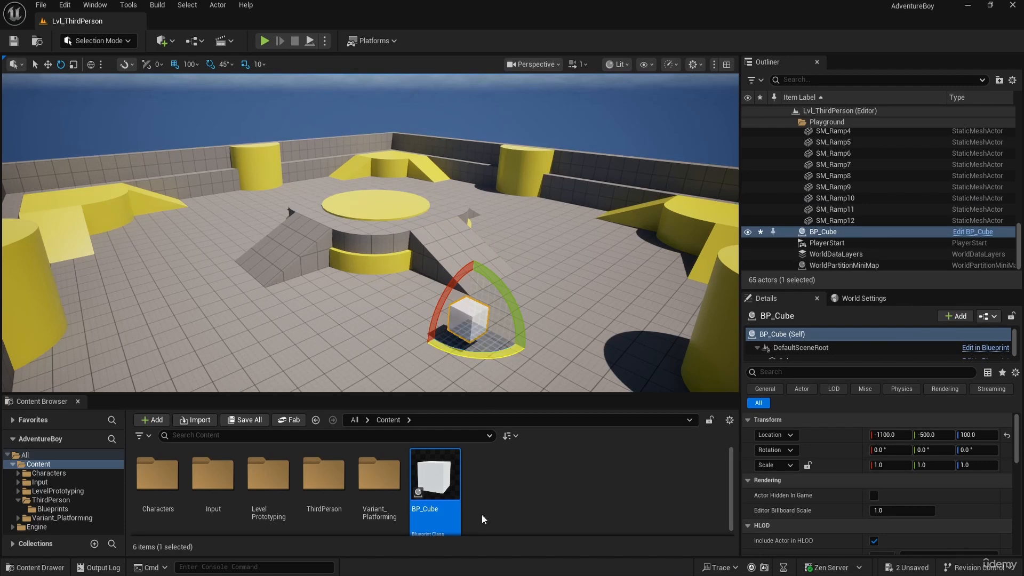
Step: Reopen the BP_Cube blueprint and add a Sphere component as a child of the Cube component
{"action": "double_click", "coordinate": [441, 469]}
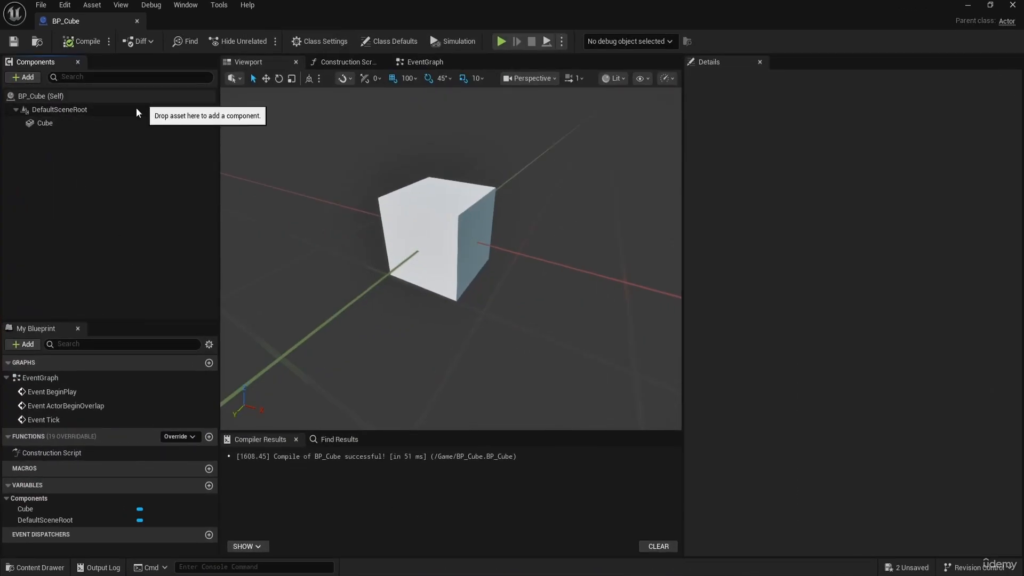
{"action": "left_click", "coordinate": [121, 125]}
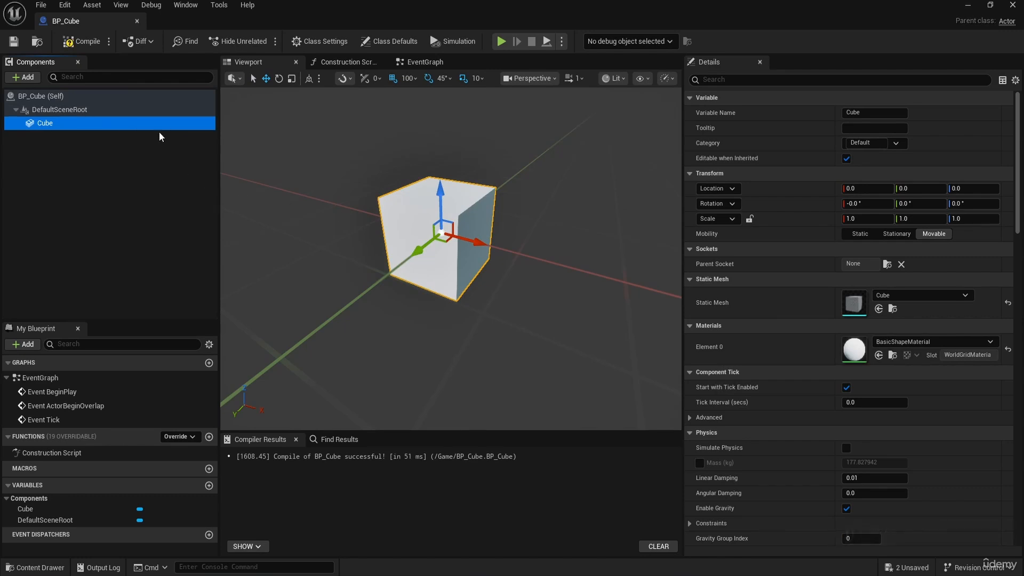
{"action": "left_click", "coordinate": [27, 78]}
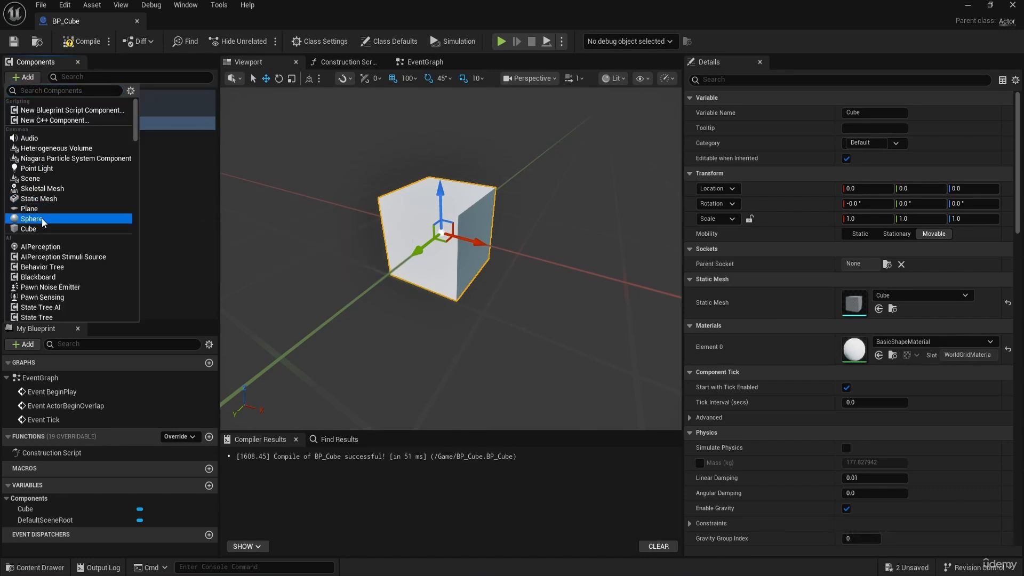
{"action": "left_click", "coordinate": [61, 217]}
{"action": "key", "text": "Return"}
Step: Set the scale snap size to 0.25 and scale the Sphere component uniformly to 1.25
{"action": "right_click_drag", "start_coordinate": [438, 253], "coordinate": [431, 253]}
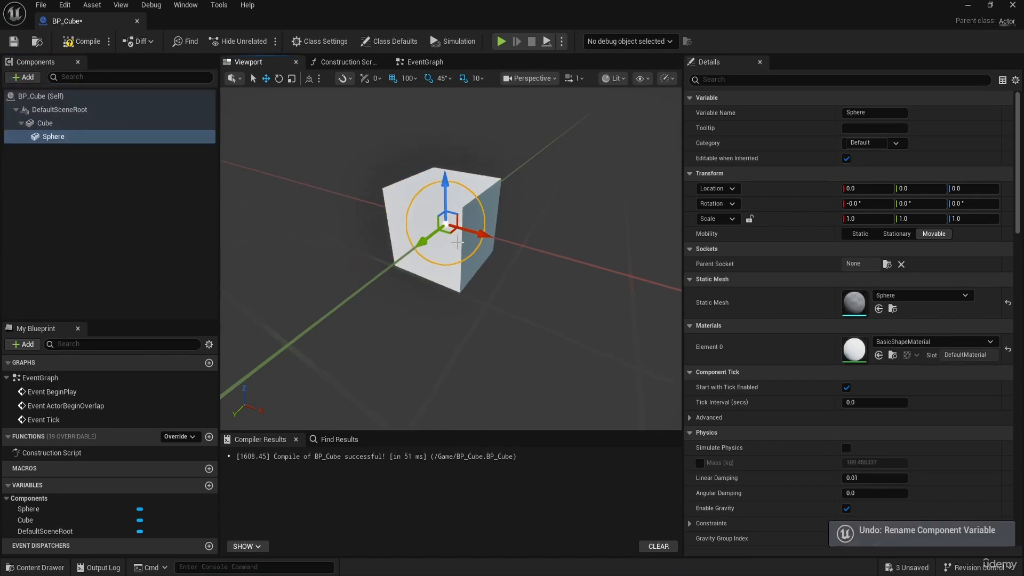
{"action": "key", "text": "e"}
{"action": "key", "text": "r"}
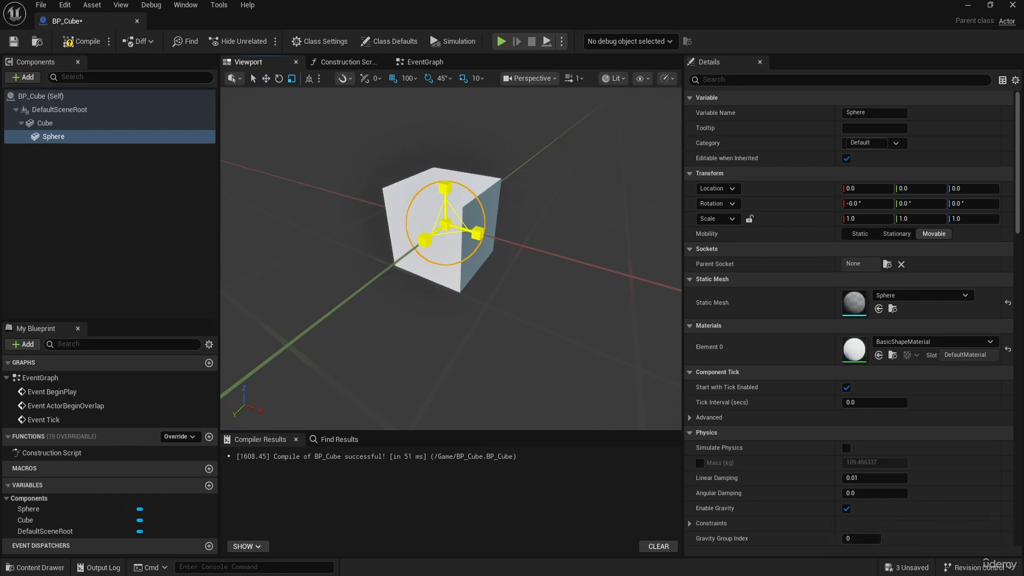
{"action": "left_click", "coordinate": [476, 79]}
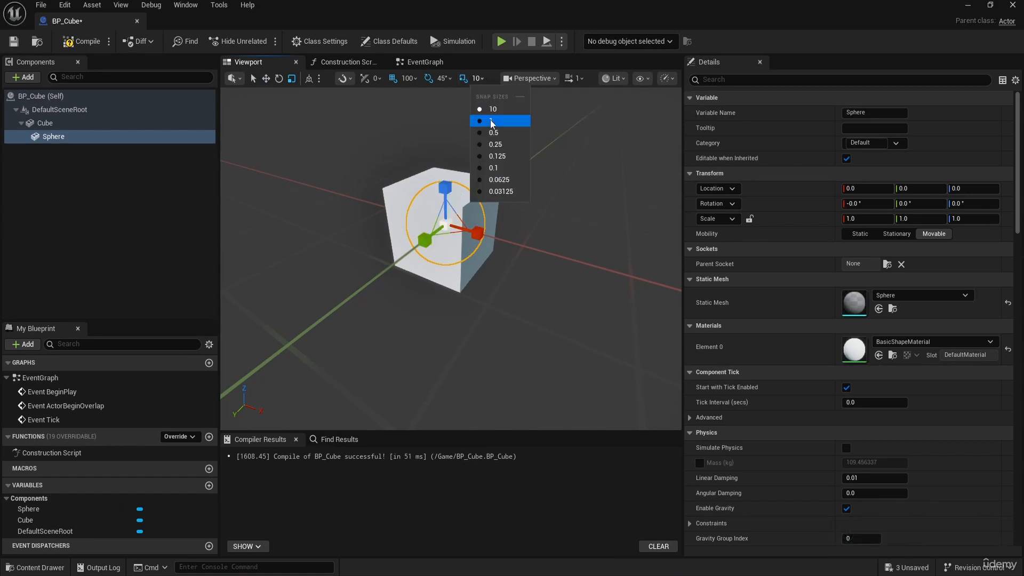
{"action": "left_click", "coordinate": [499, 147]}
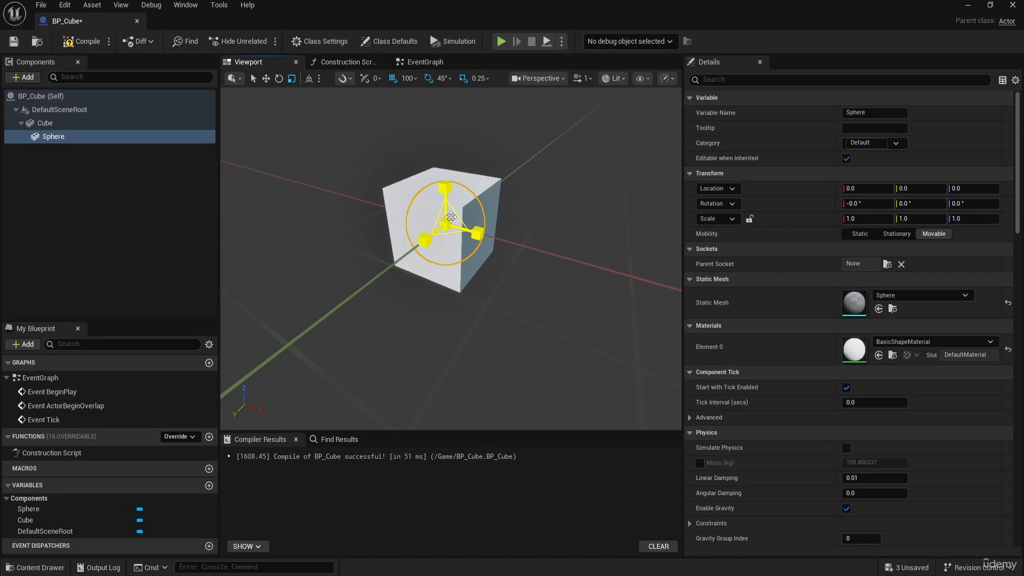
{"action": "mouse_move", "coordinate": [450, 217]}
{"action": "left_mouse_down"}
{"action": "mouse_move", "coordinate": [470, 203]}
{"action": "mouse_move", "coordinate": [451, 218]}
{"action": "mouse_move", "coordinate": [460, 211]}
{"action": "left_mouse_up"}
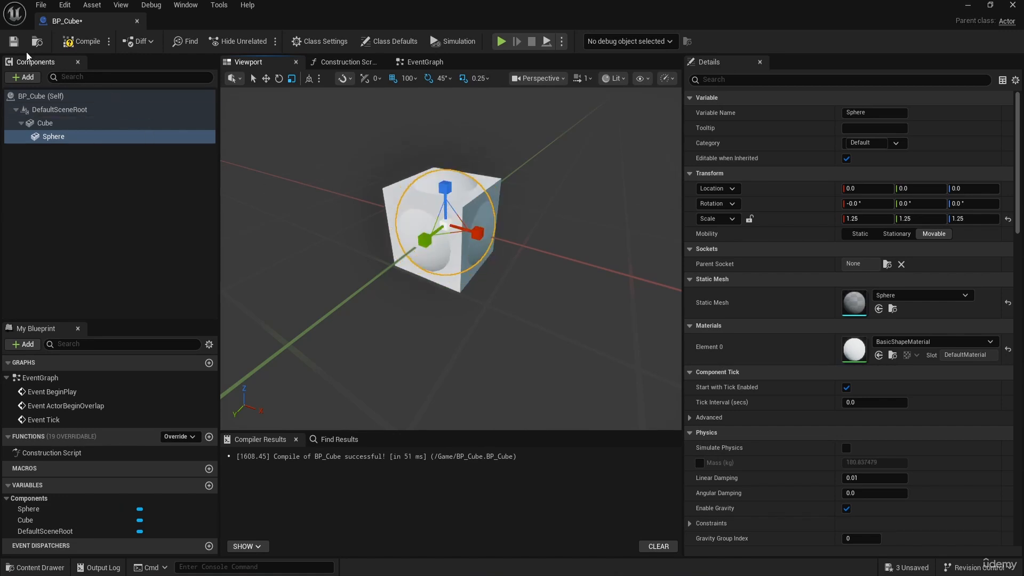
Step: Save and compile the blueprint with its scaled sphere, and return to the level to view the placed BP_Cube
{"action": "left_click", "coordinate": [82, 41]}
{"action": "left_click", "coordinate": [970, 7]}
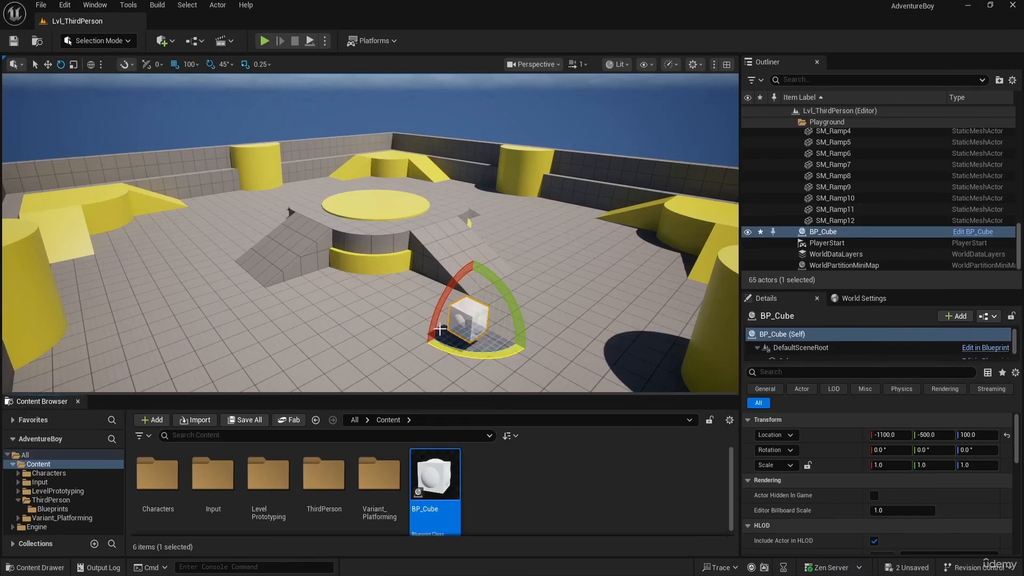
{"action": "key", "text": "w"}
{"action": "mouse_move", "coordinate": [379, 290]}
{"action": "right_mouse_down"}
{"action": "mouse_move", "coordinate": [427, 314]}
{"action": "mouse_move", "coordinate": [442, 339]}
{"action": "mouse_move", "coordinate": [392, 294]}
{"action": "right_mouse_up"}
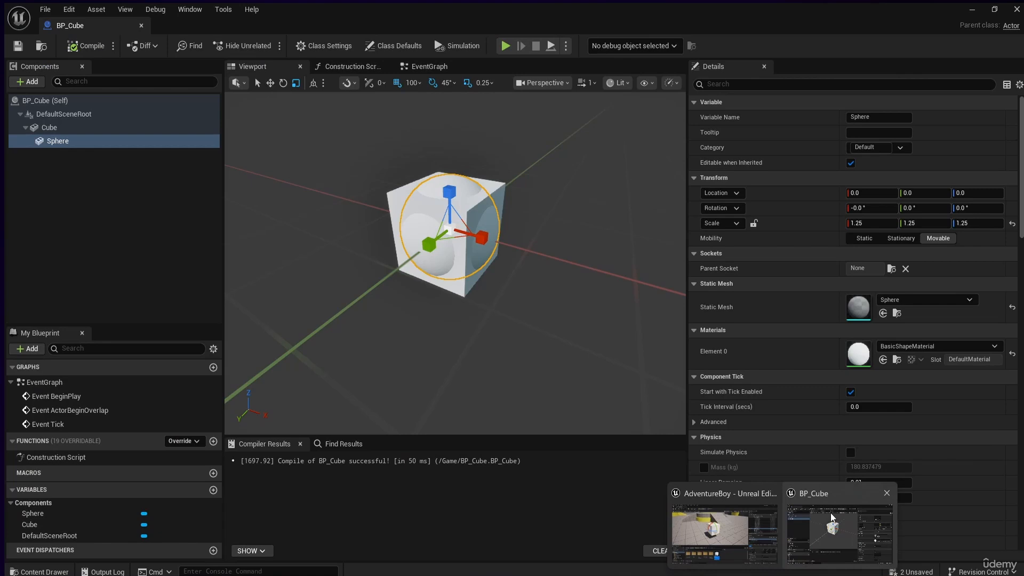
Step: Switch back to the BP_Cube blueprint and assign the AnimSharingGreen material to the Sphere component's Element 0
{"action": "left_click", "coordinate": [830, 513]}
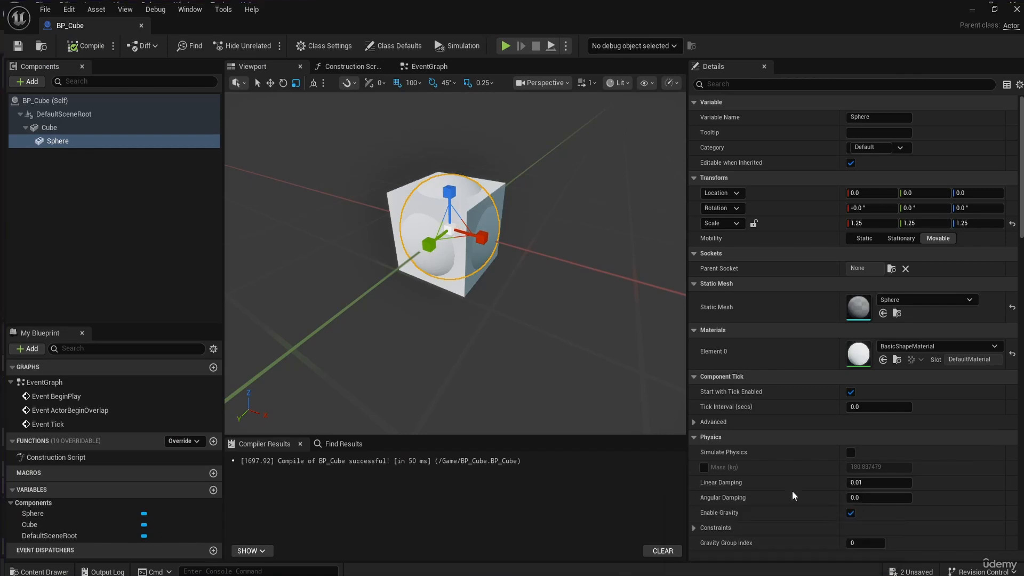
{"action": "left_click", "coordinate": [936, 341]}
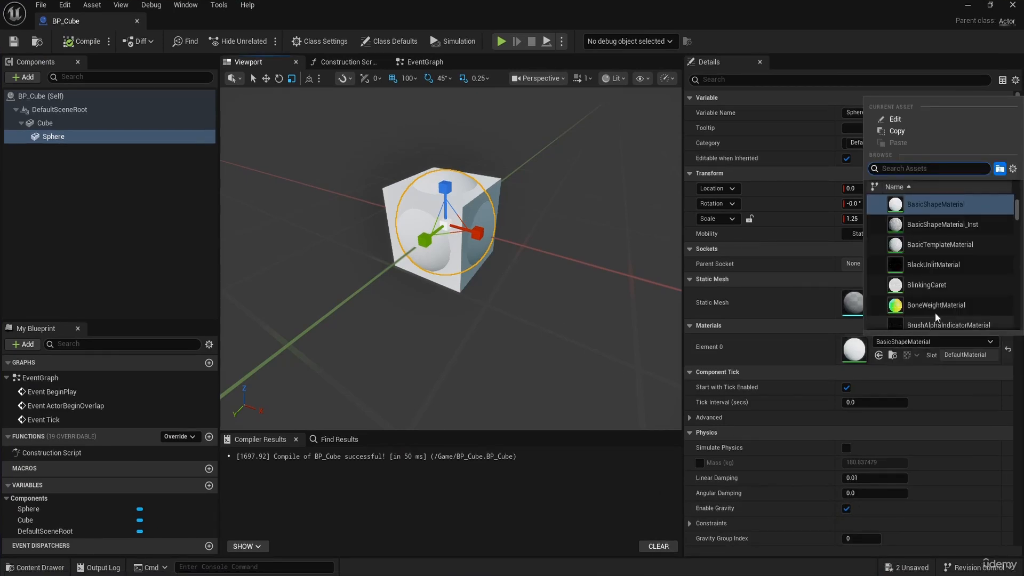
{"action": "scroll", "coordinate": [955, 245], "scroll_direction": "up", "scroll_amount": 5}
{"action": "scroll", "coordinate": [940, 265], "scroll_direction": "down", "scroll_amount": 3}
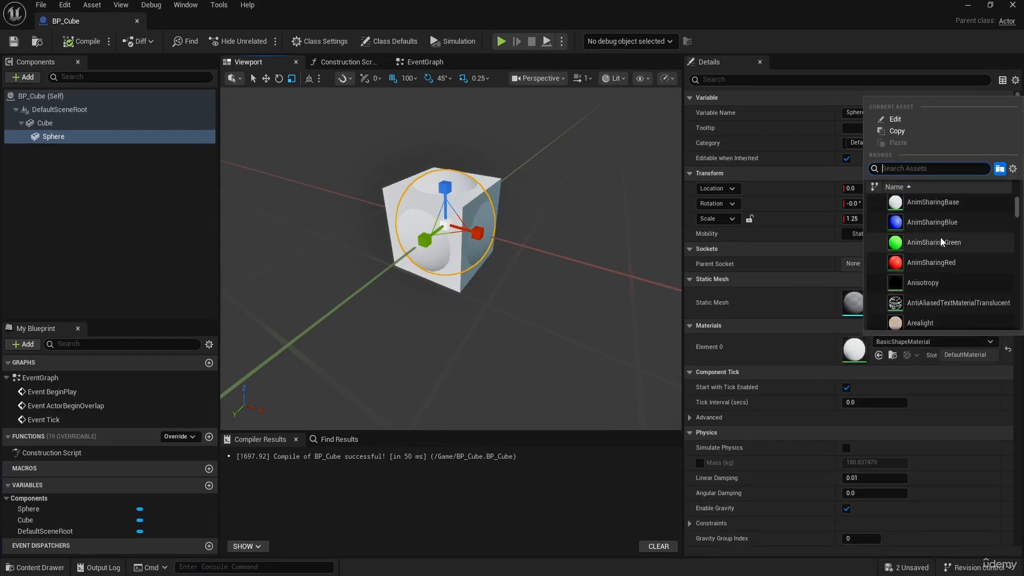
{"action": "left_click", "coordinate": [940, 237]}
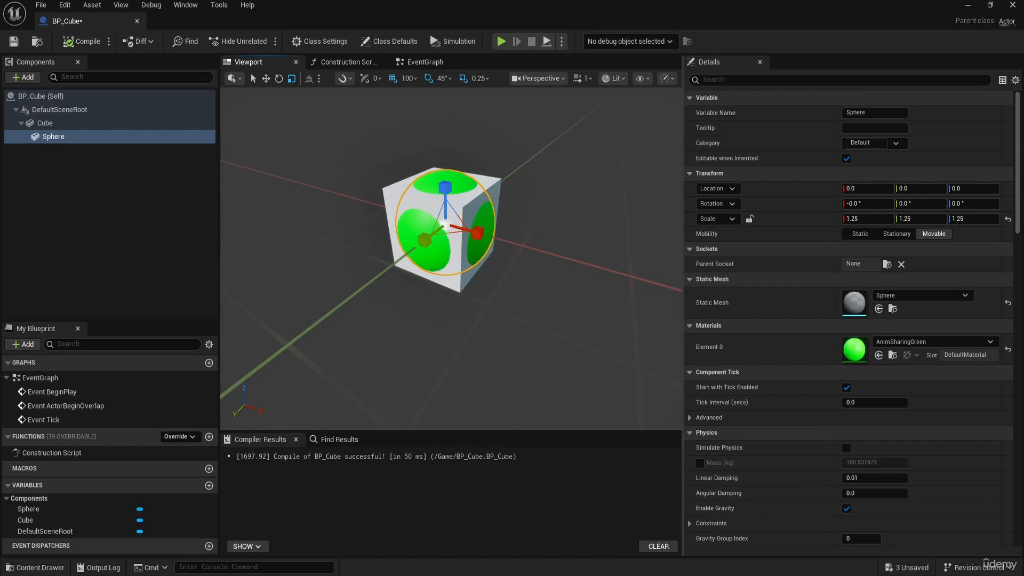
Step: Assign the AnimSharingBlue material to Element 0 of the Cube component
{"action": "left_click", "coordinate": [489, 183]}
{"action": "left_click", "coordinate": [917, 341]}
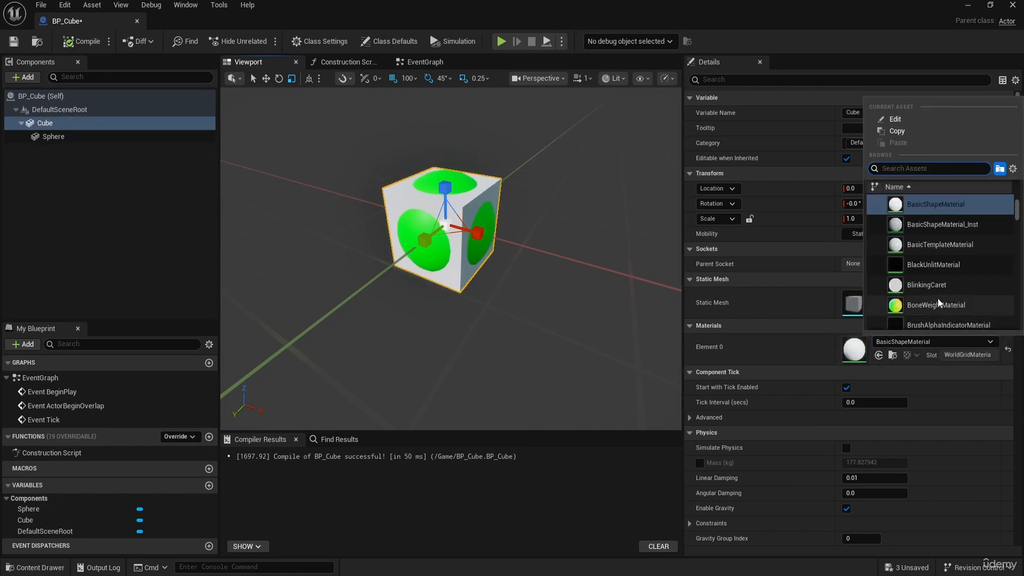
{"action": "scroll", "coordinate": [937, 296], "scroll_direction": "down", "scroll_amount": 8}
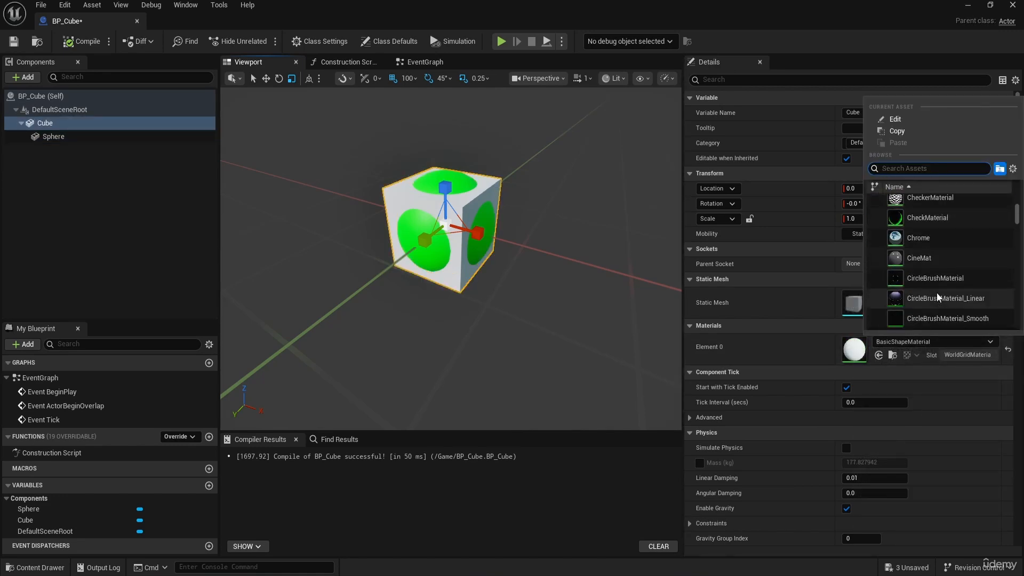
{"action": "scroll", "coordinate": [937, 292], "scroll_direction": "down", "scroll_amount": 10}
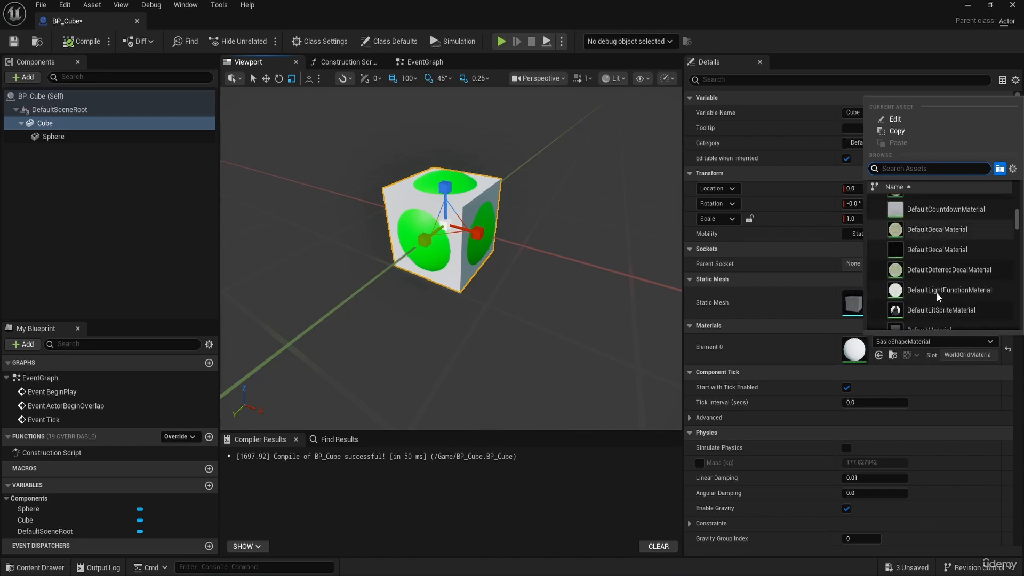
{"action": "scroll", "coordinate": [937, 292], "scroll_direction": "down", "scroll_amount": 10}
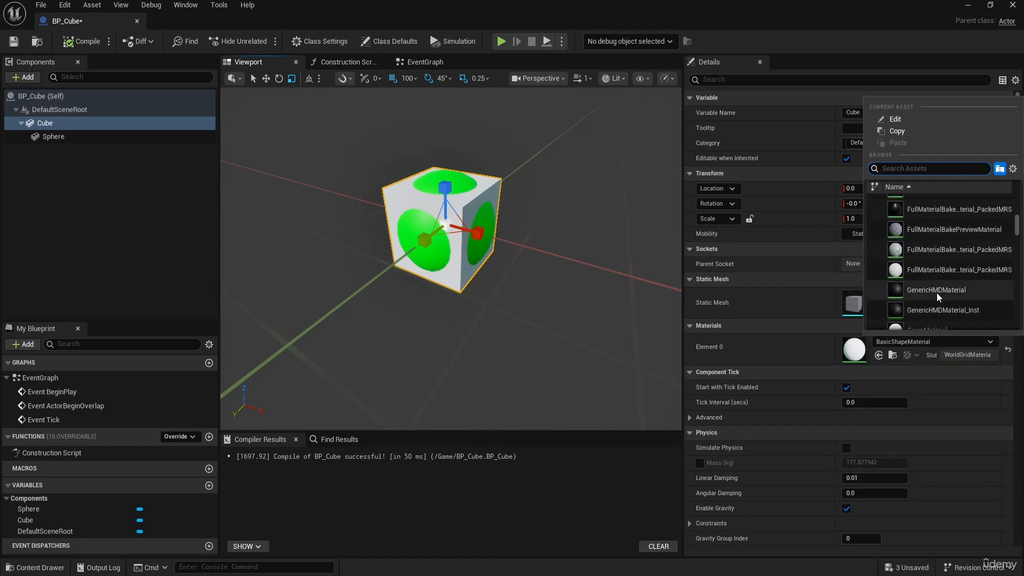
{"action": "scroll", "coordinate": [937, 292], "scroll_direction": "up", "scroll_amount": 20}
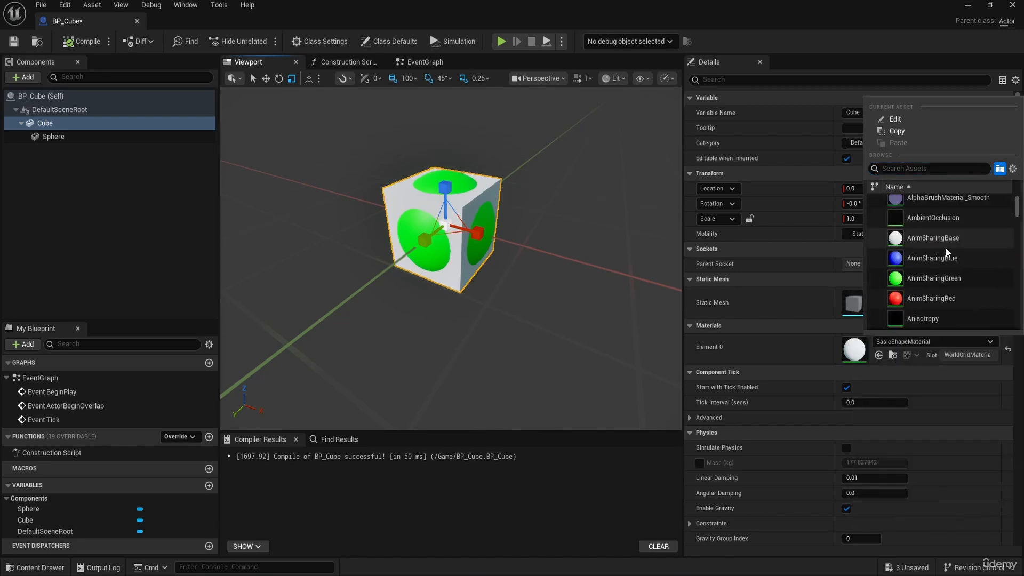
{"action": "left_click", "coordinate": [937, 261]}
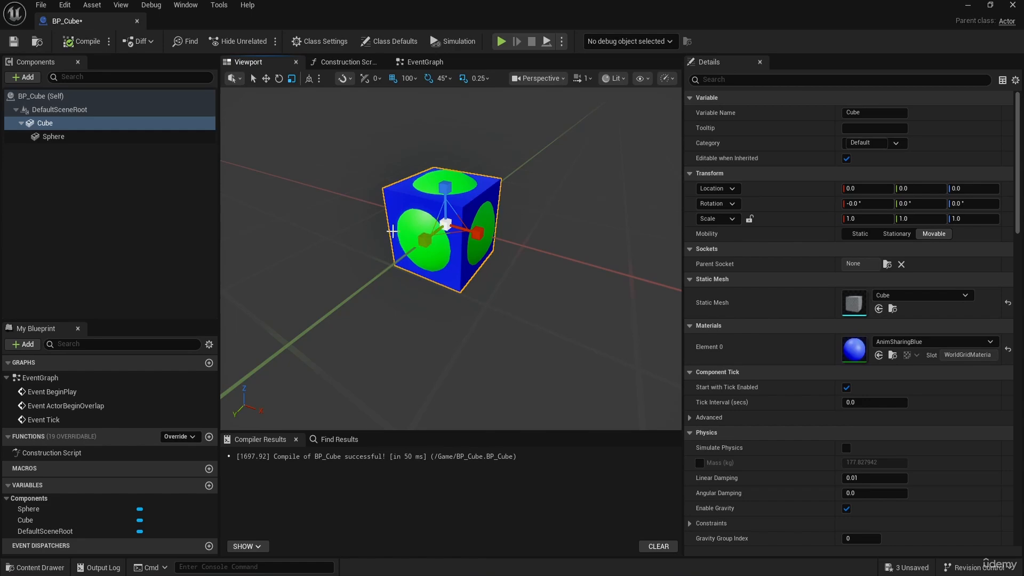
Step: Save the BP_Cube blueprint and return to the level to view the recoloured cube from another angle
{"action": "left_click", "coordinate": [14, 41]}
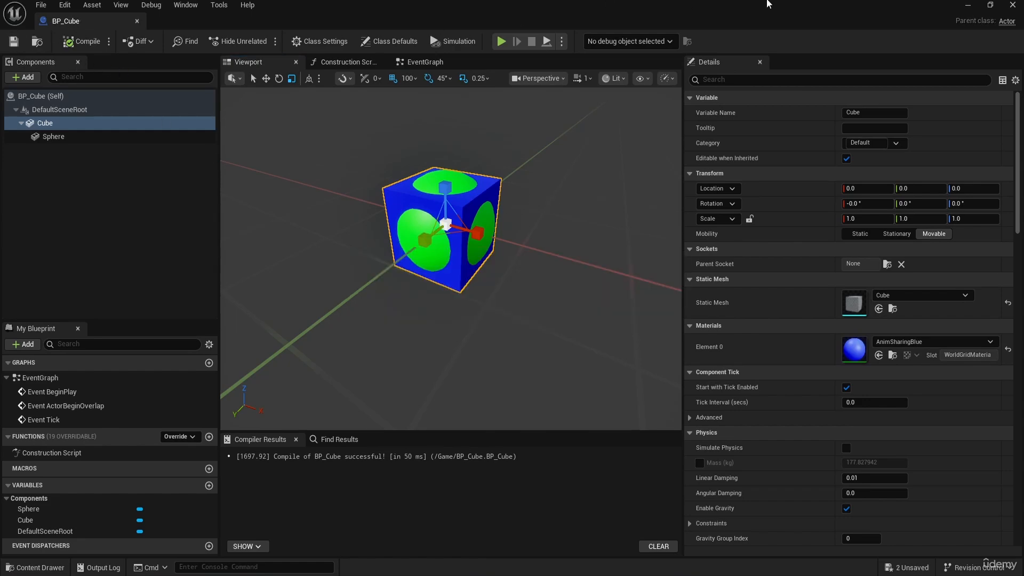
{"action": "left_click", "coordinate": [967, 6]}
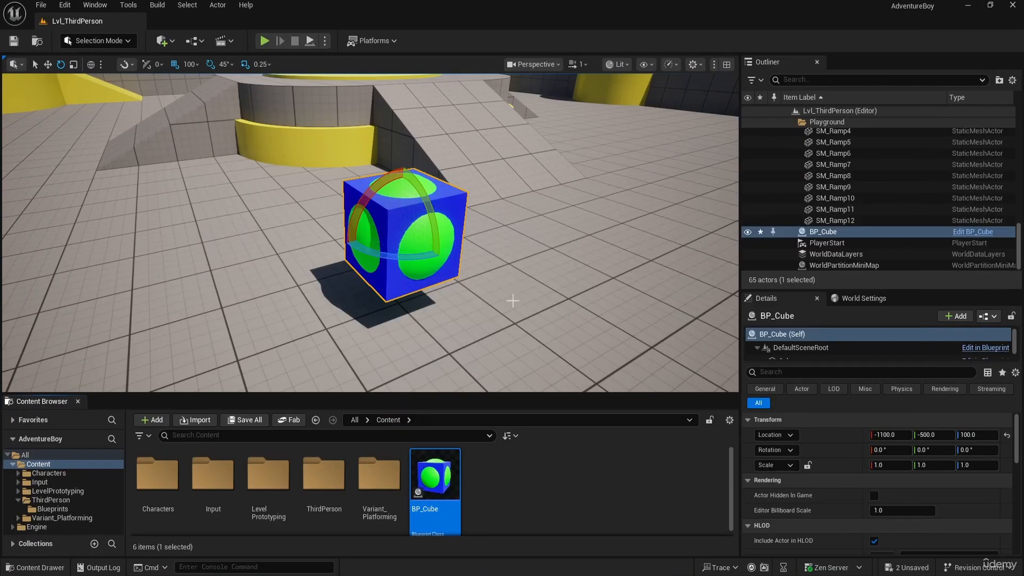
{"action": "right_click_drag", "start_coordinate": [513, 301], "coordinate": [555, 301]}
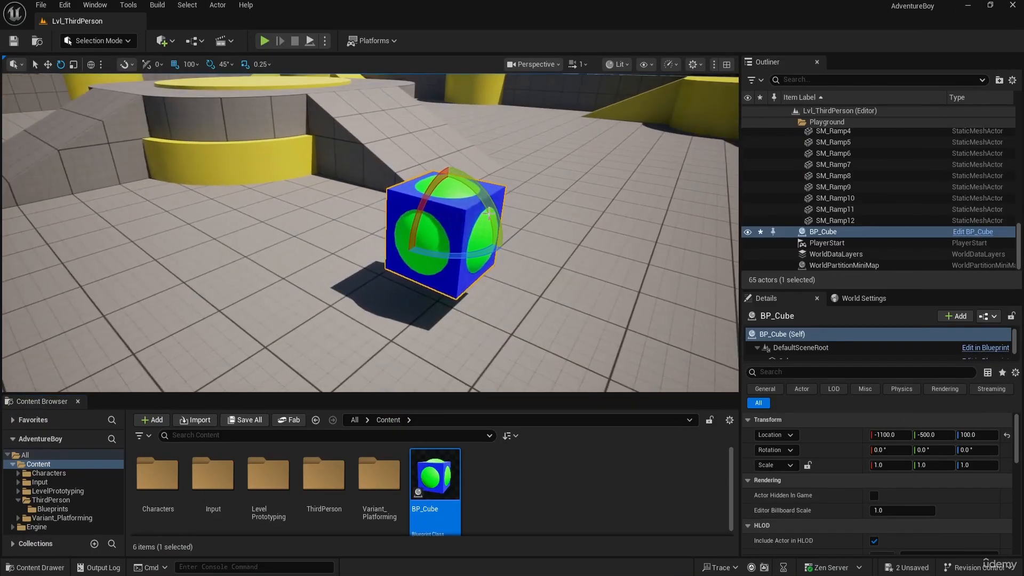
Step: Play the level, run the character around BP_Cube and jump onto it, and stop the play session
{"action": "left_click", "coordinate": [265, 41]}
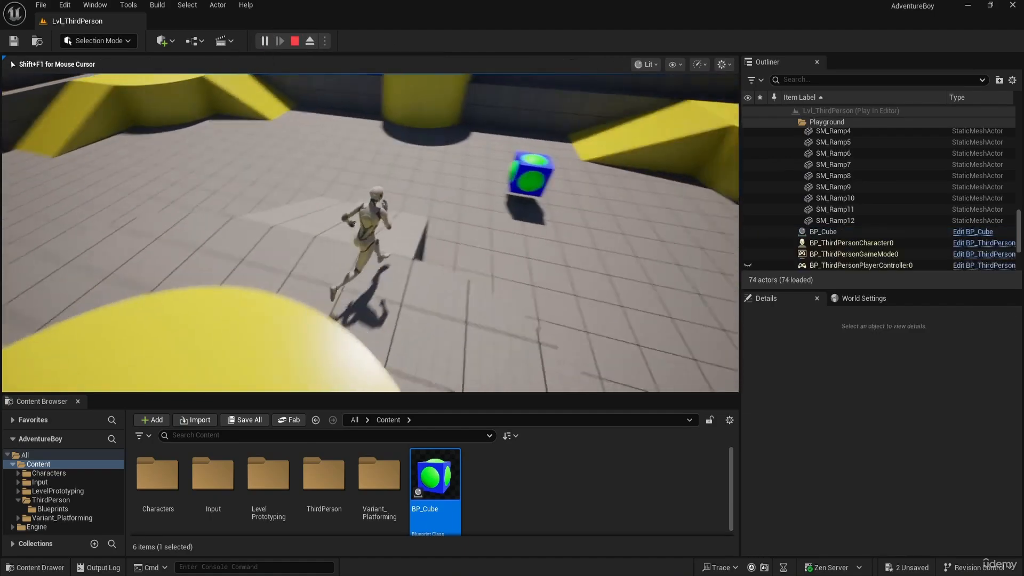
{"action": "key", "text": "w"}
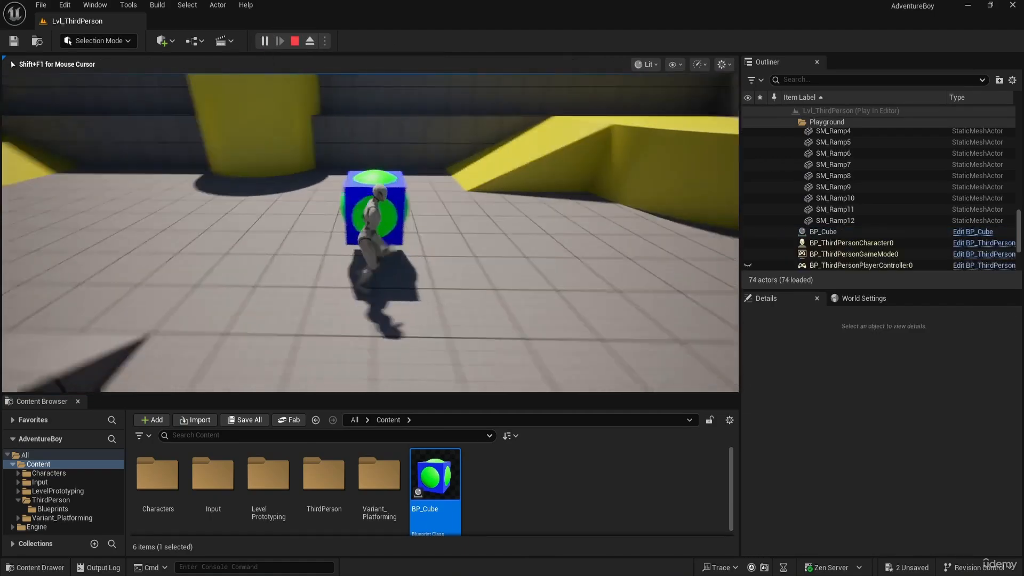
{"action": "key", "text": "d"}
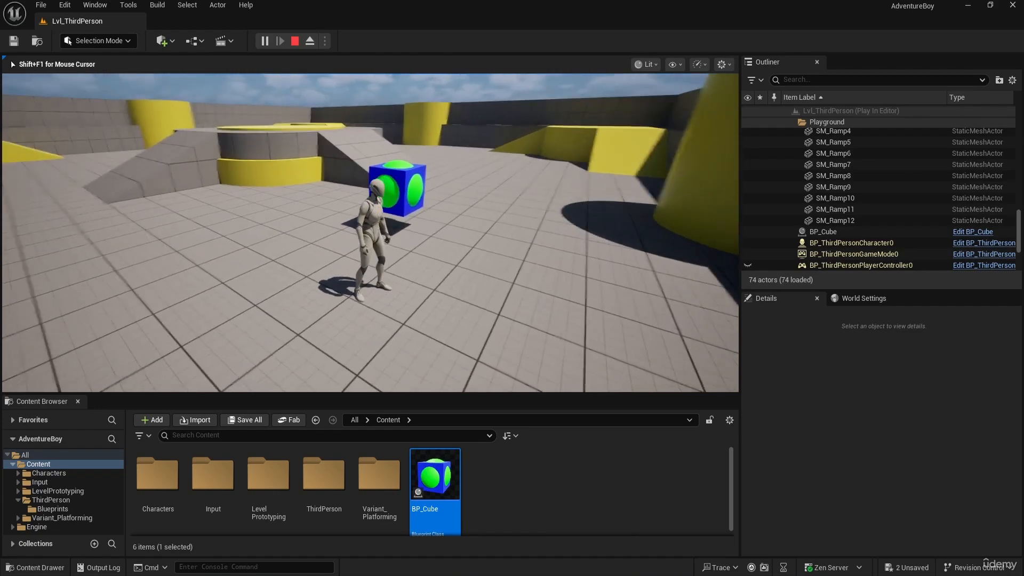
{"action": "key", "text": "d"}
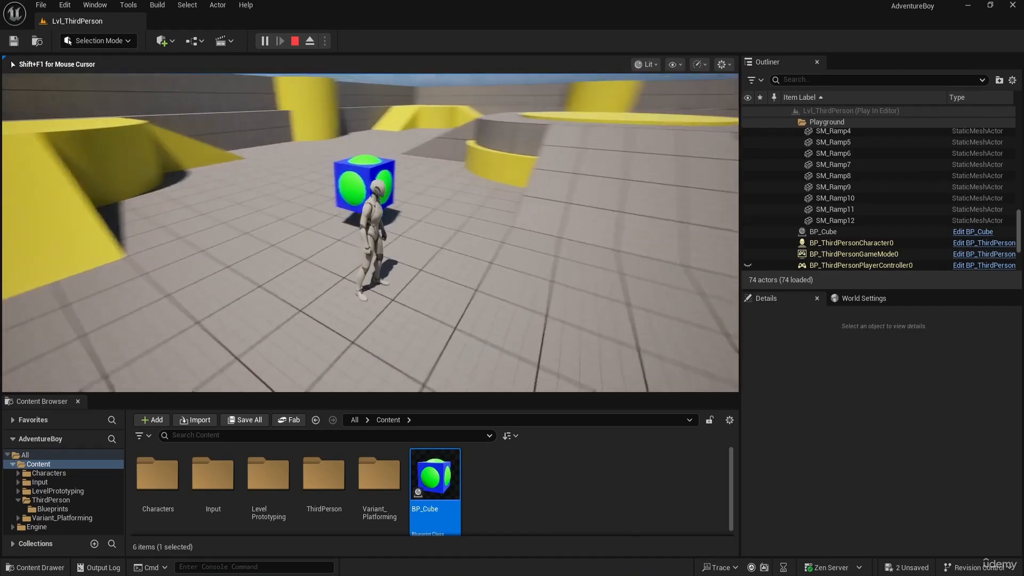
{"action": "key", "text": "w"}
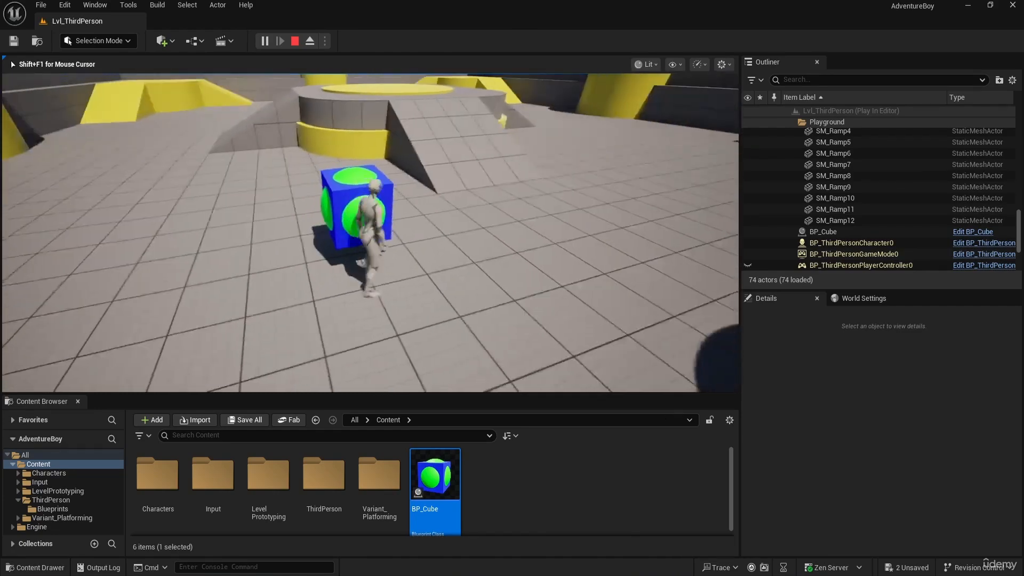
{"action": "key", "text": "w"}
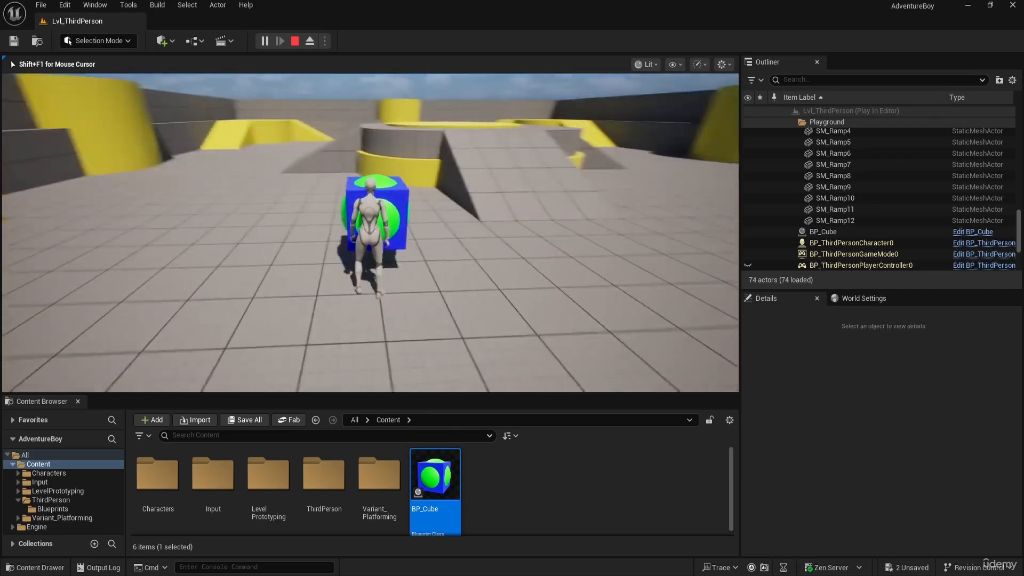
{"action": "key", "text": "space"}
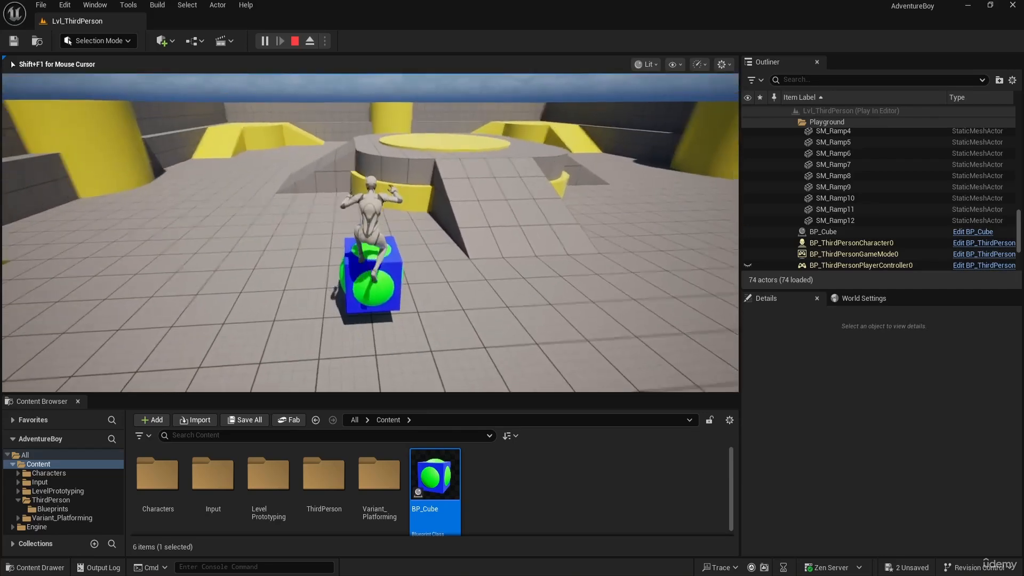
{"action": "key", "text": "Escape"}
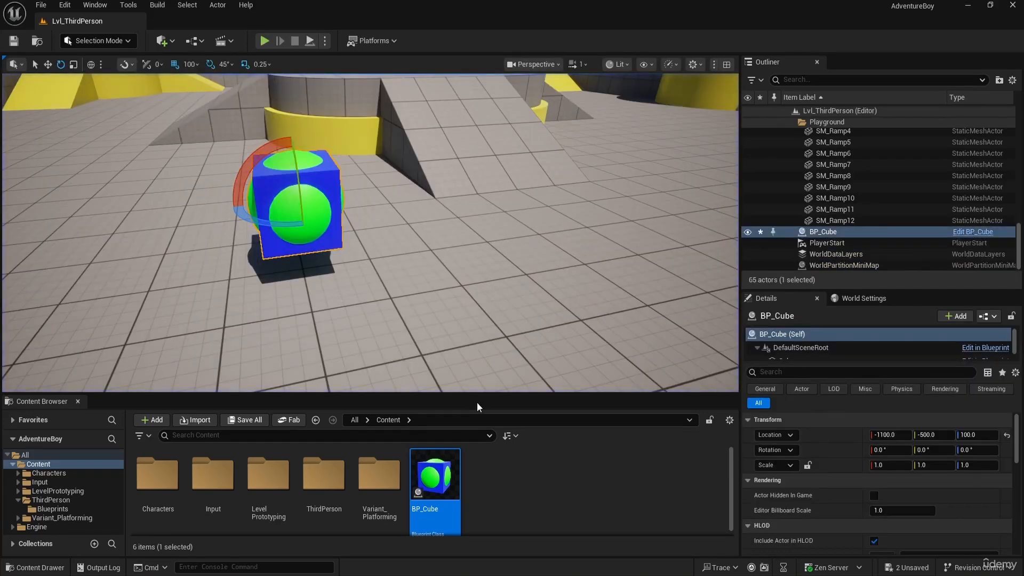
Step: Reopen the BP_Cube blueprint and add a Rotating Movement component to it
{"action": "double_click", "coordinate": [448, 480]}
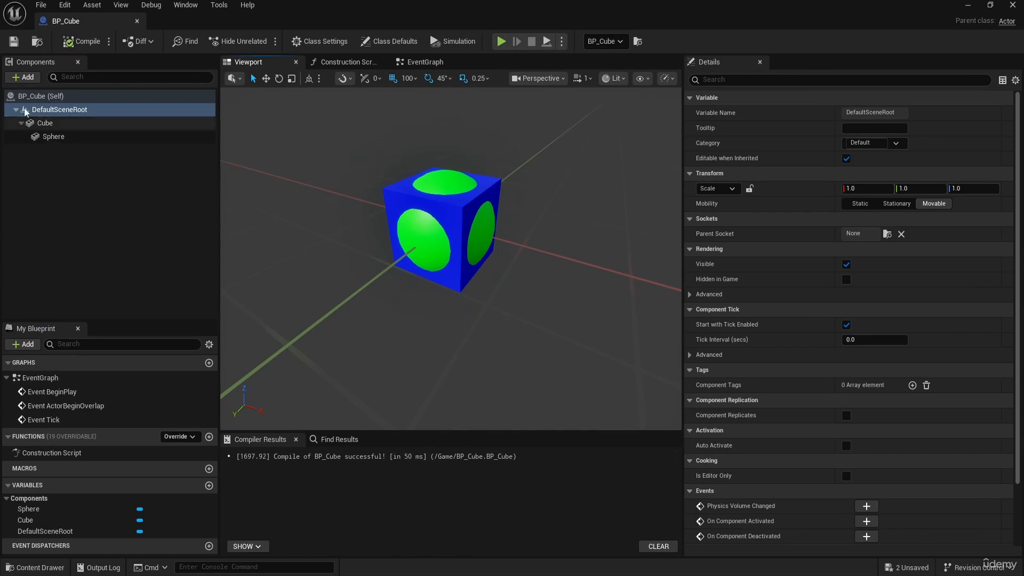
{"action": "left_click", "coordinate": [23, 78]}
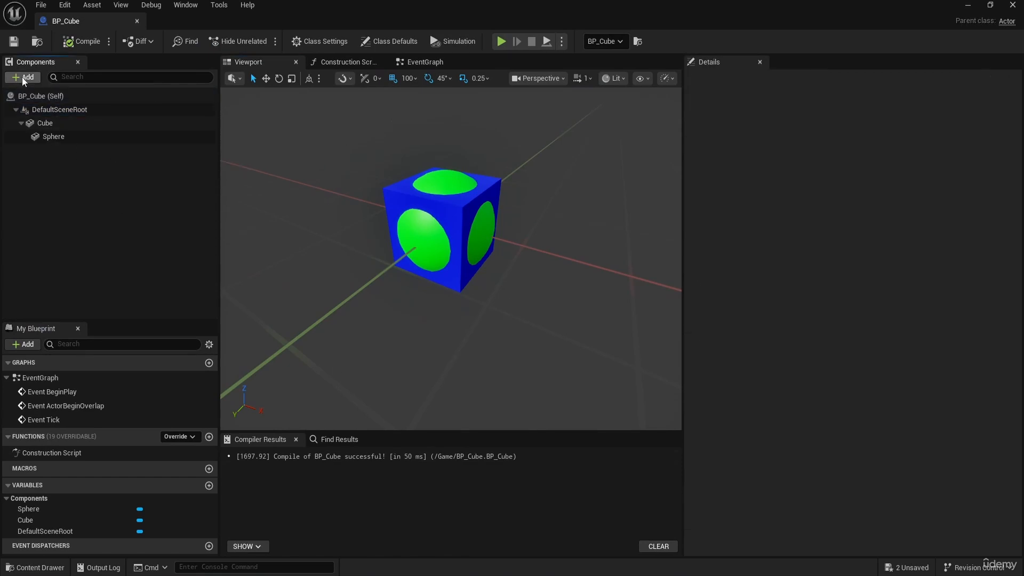
{"action": "left_click", "coordinate": [33, 78]}
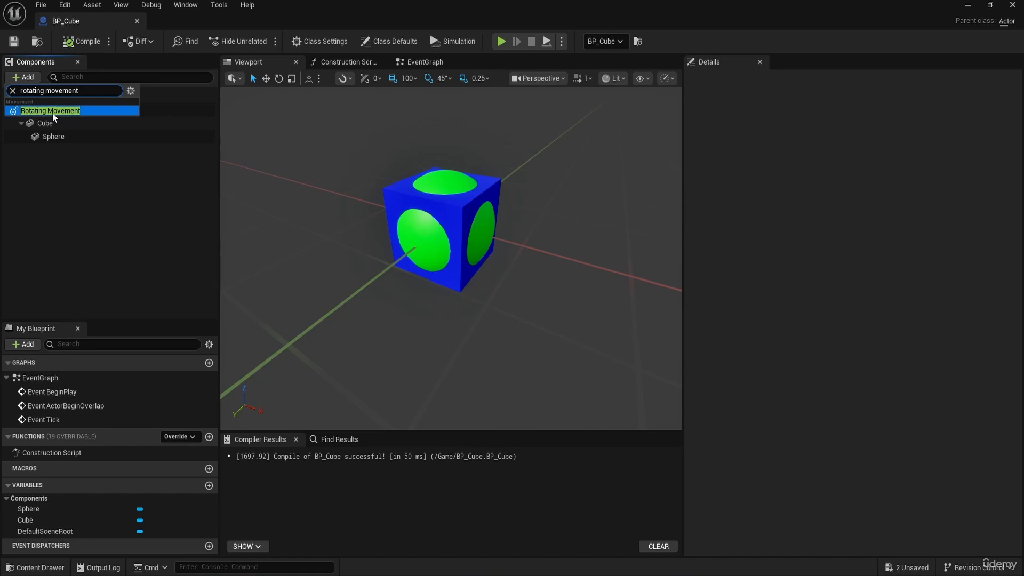
{"action": "left_click", "coordinate": [50, 110]}
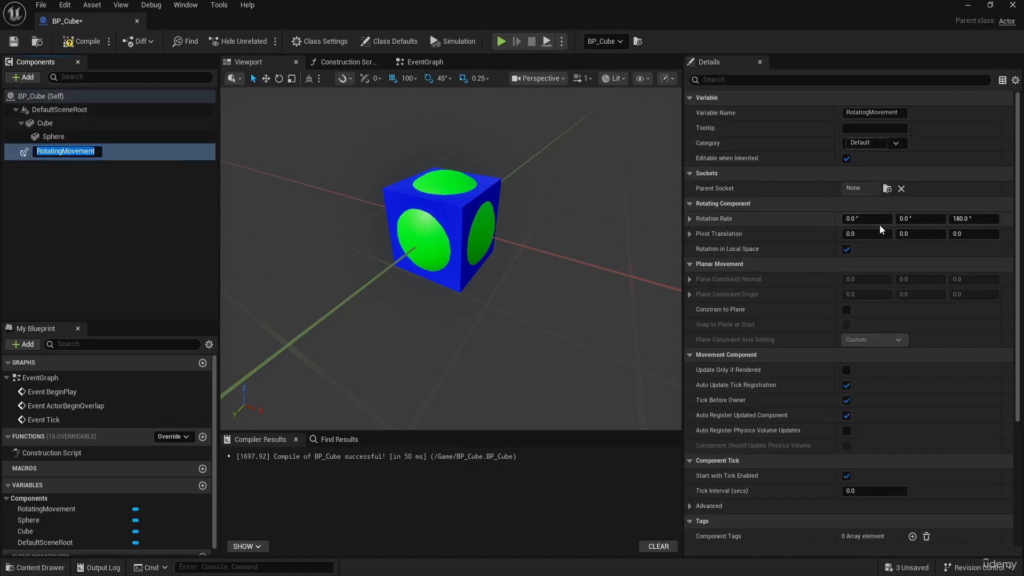
Step: Save and compile BP_Cube with its Rotating Movement component, and return to the level
{"action": "left_click", "coordinate": [14, 41]}
{"action": "left_click", "coordinate": [87, 48]}
{"action": "left_click", "coordinate": [969, 5]}
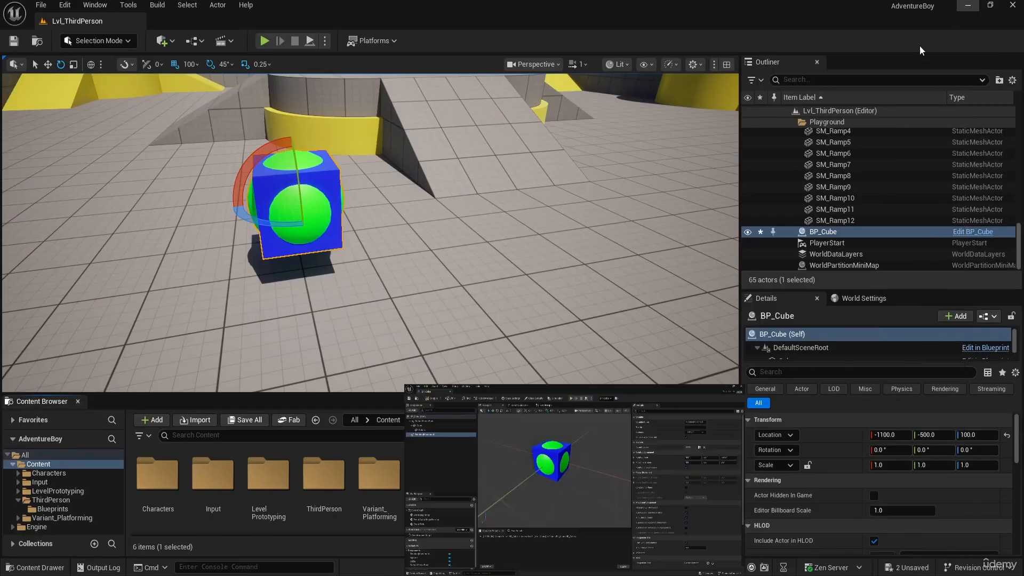
Step: Play the level, run and jump the character against BP_Cube to check its rotation, and end the play session
{"action": "left_click", "coordinate": [265, 41]}
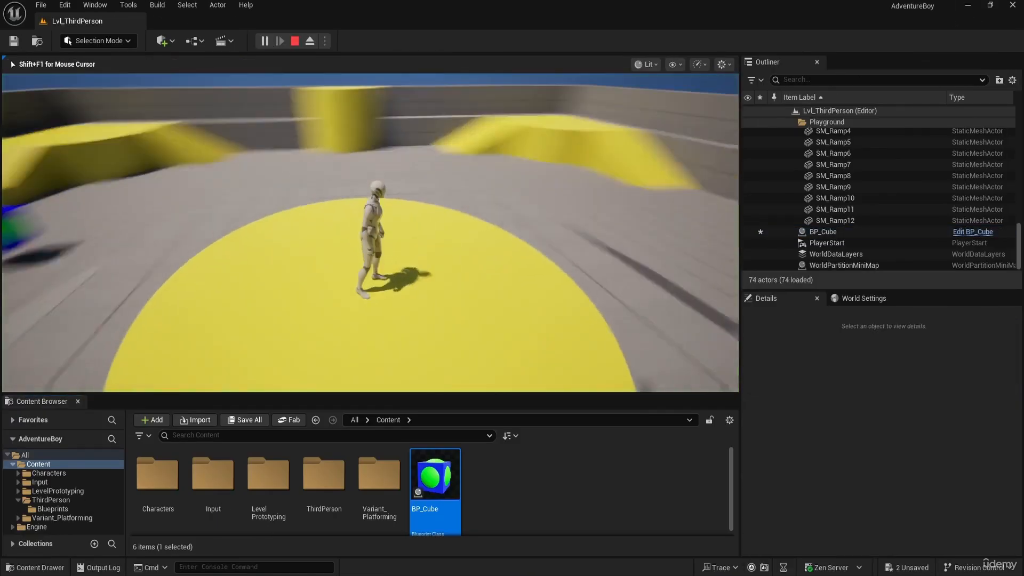
{"action": "key", "text": "w"}
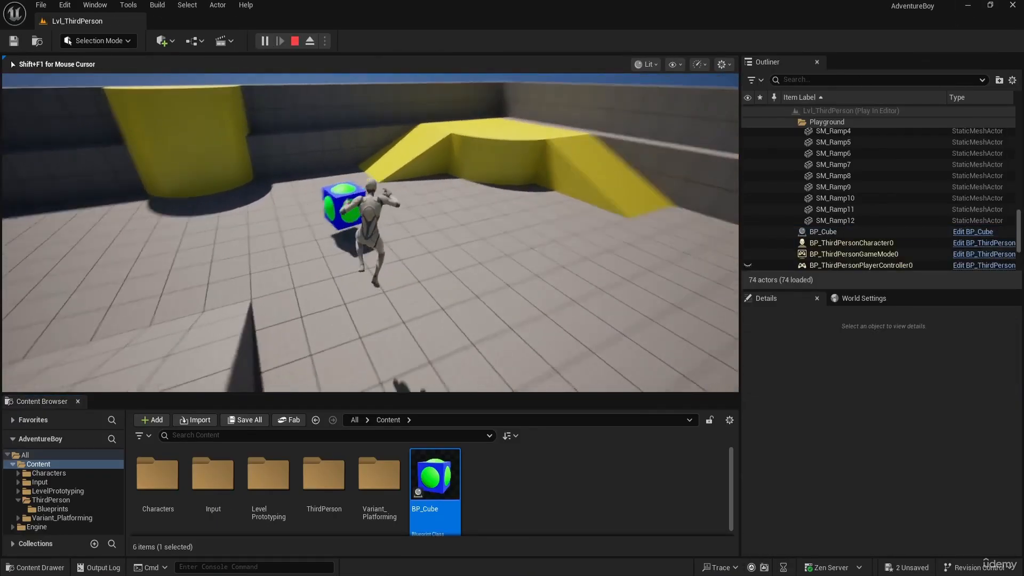
{"action": "key", "text": "w"}
{"action": "key", "text": "space"}
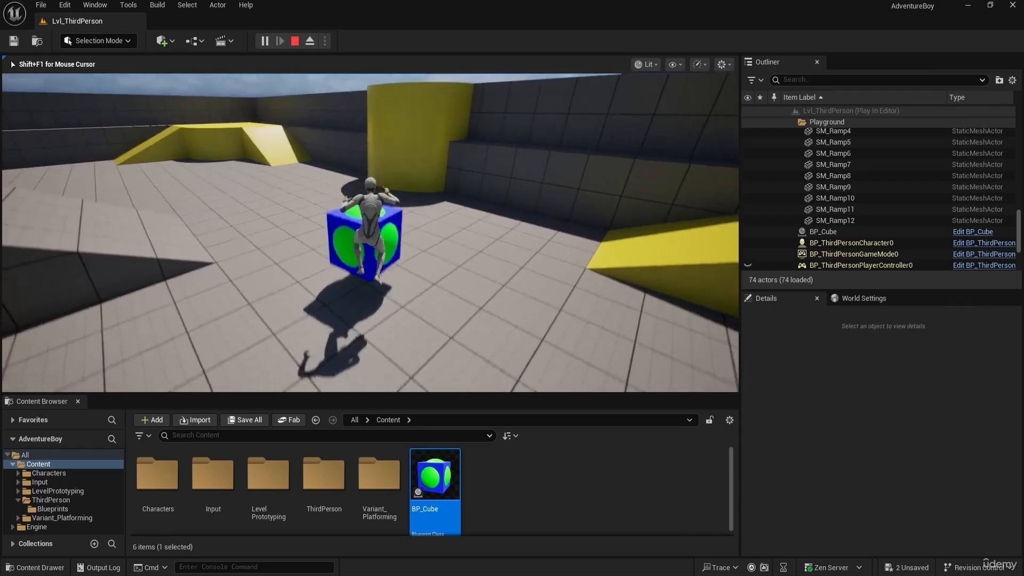
{"action": "key", "text": "s"}
{"action": "key", "text": "w"}
{"action": "key", "text": "space"}
{"action": "key", "text": "s"}
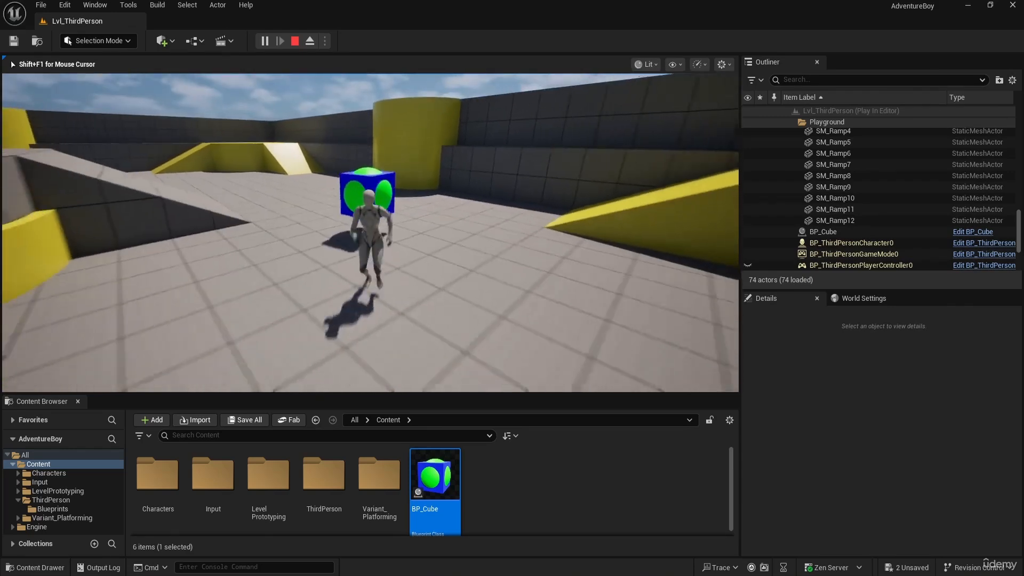
{"action": "key", "text": "w"}
{"action": "key", "text": "space"}
{"action": "key", "text": "s"}
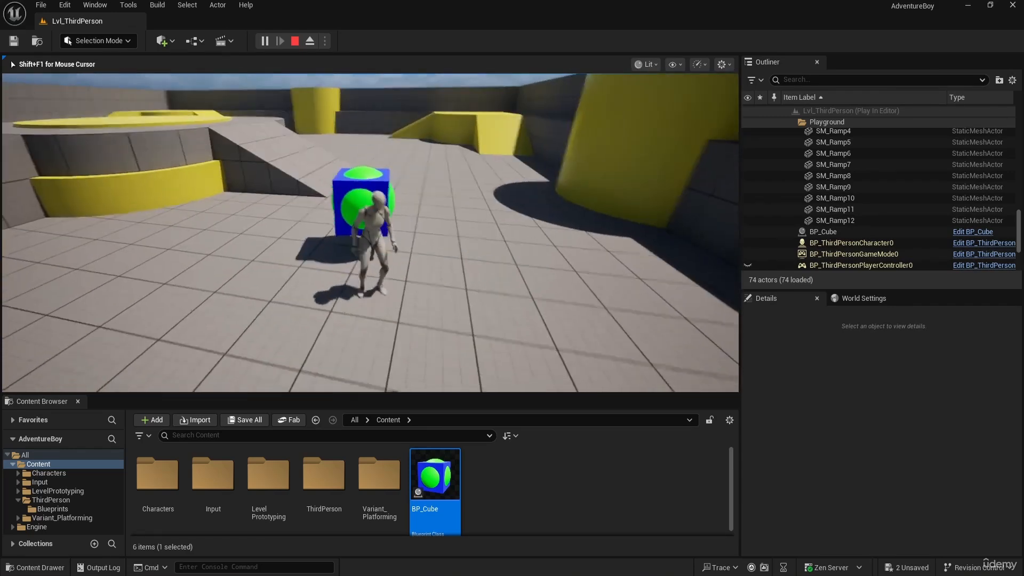
{"action": "key", "text": "a"}
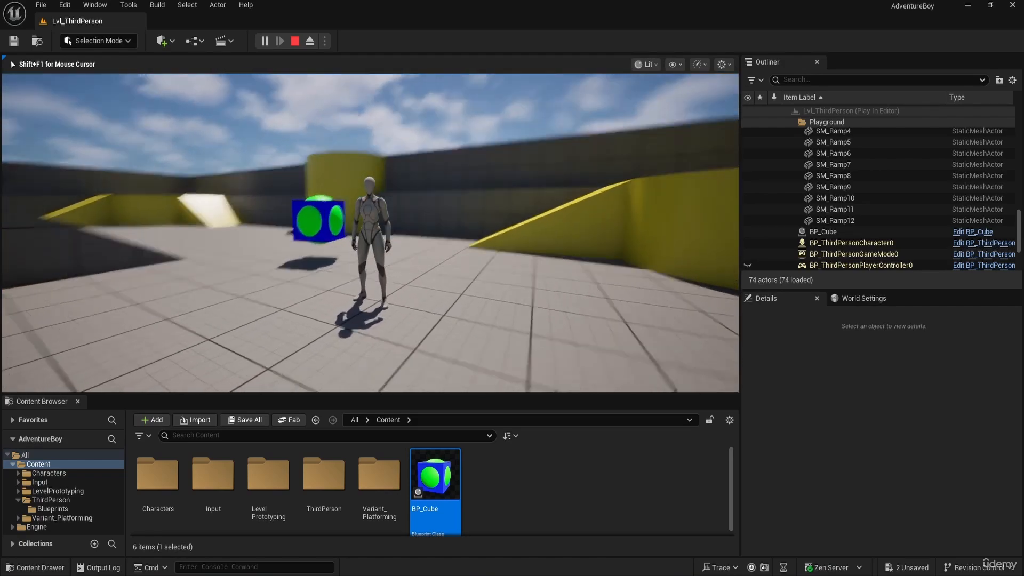
{"action": "key", "text": "Escape"}
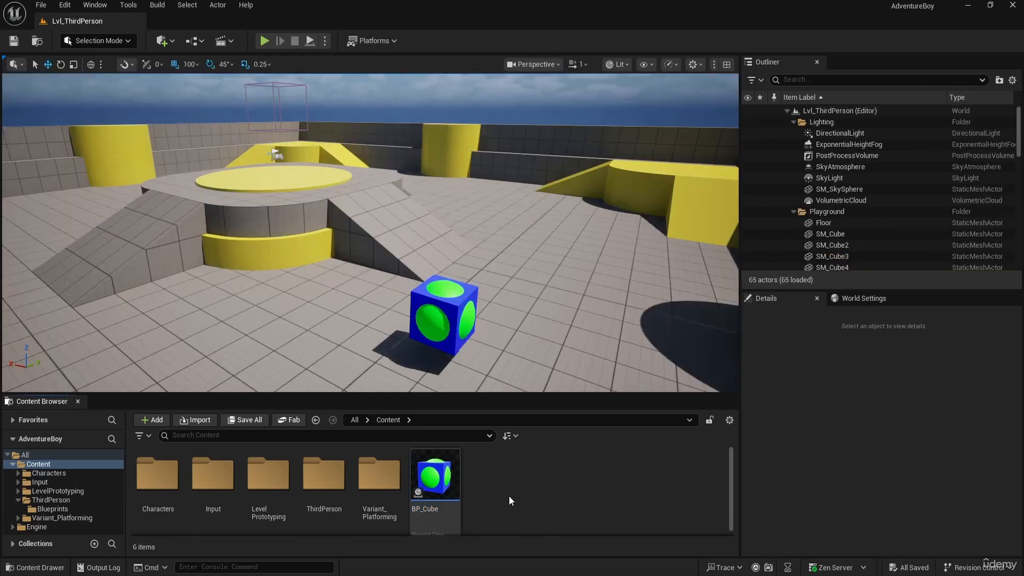
Step: Open the BP_ThirdPersonCharacter blueprint from the ThirdPerson/Blueprints folder and show its character model in the blueprint viewport
{"action": "double_click", "coordinate": [324, 477]}
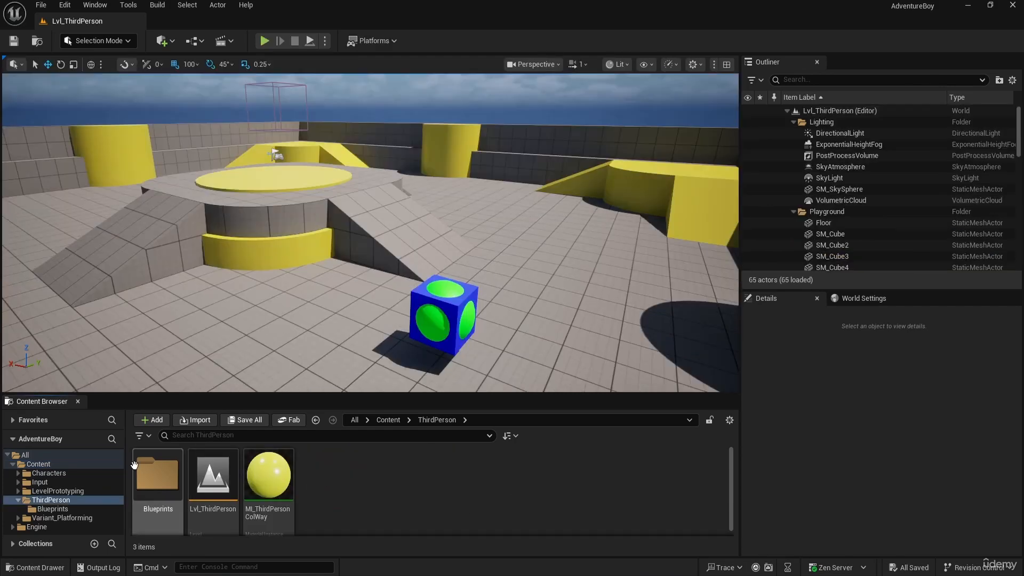
{"action": "double_click", "coordinate": [157, 474]}
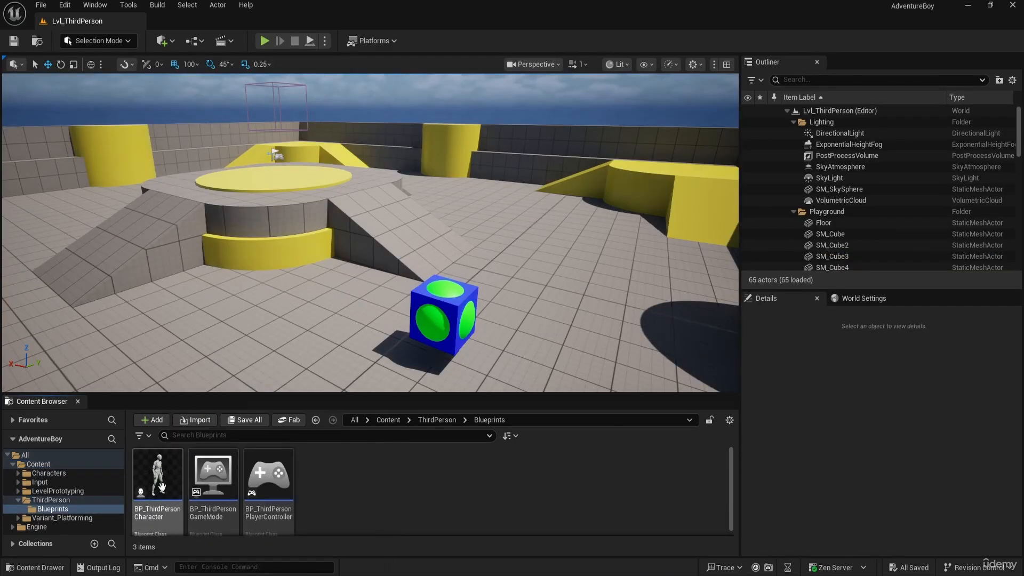
{"action": "mouse_move", "coordinate": [175, 478]}
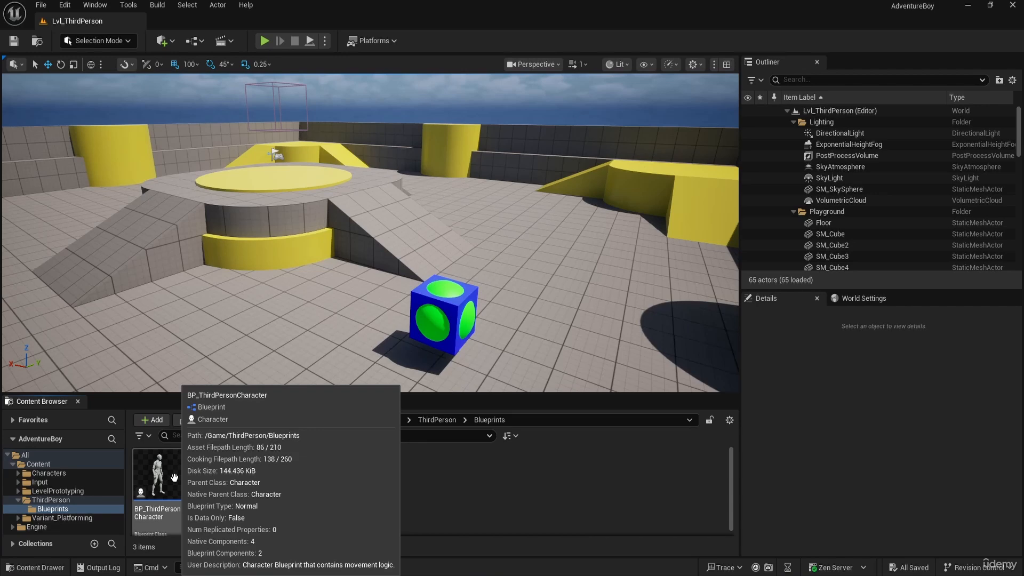
{"action": "double_click", "coordinate": [175, 477]}
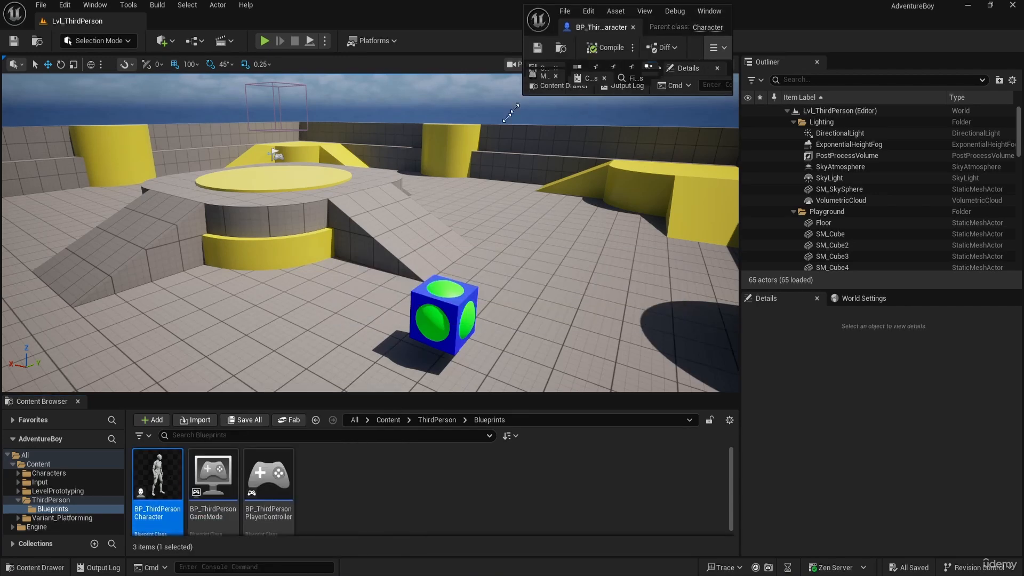
{"action": "left_click", "coordinate": [696, 11]}
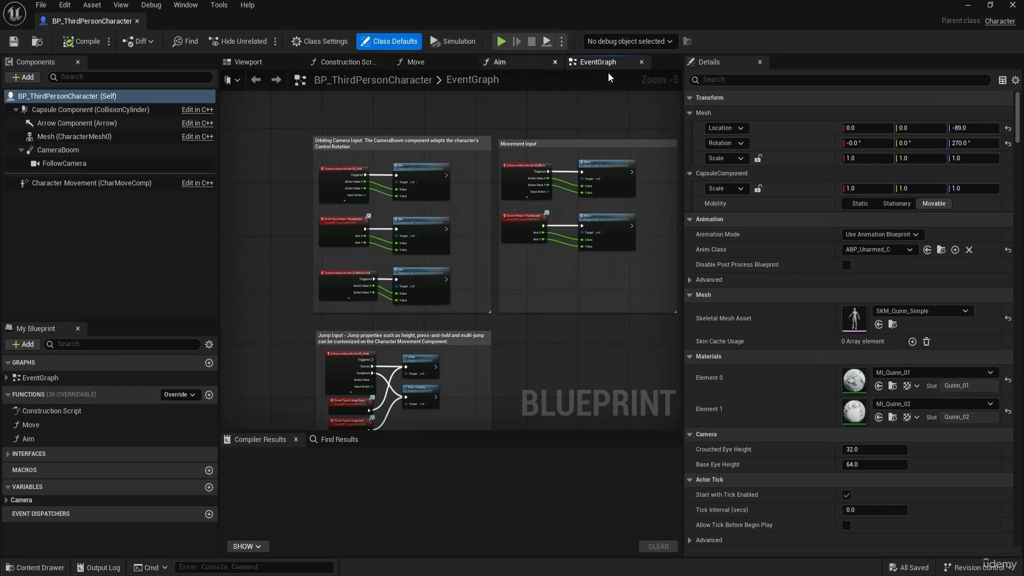
{"action": "left_click", "coordinate": [247, 62]}
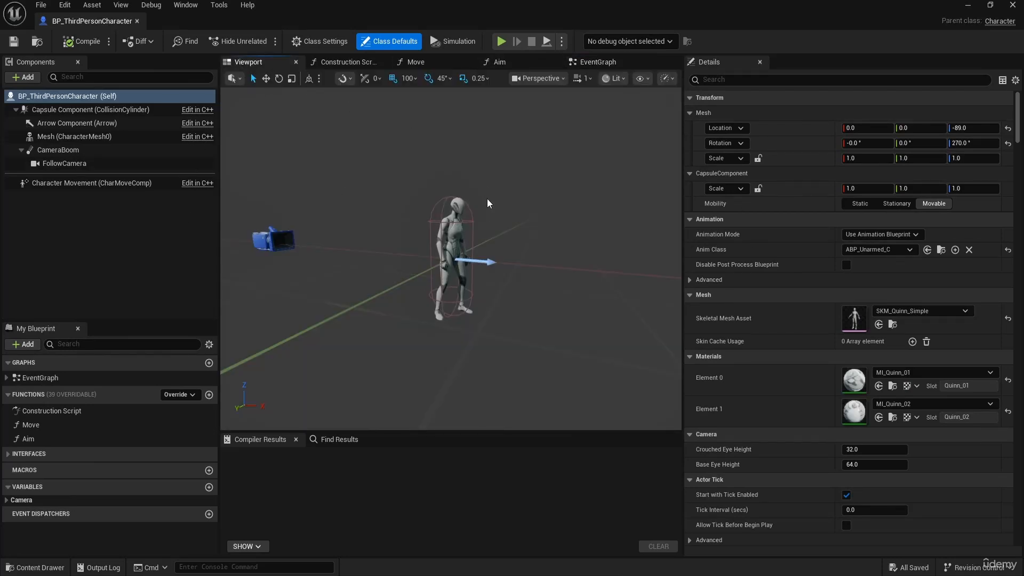
Step: Scale the character's Mesh component to 2.75 along X and Y, and return to the level
{"action": "left_click", "coordinate": [451, 251]}
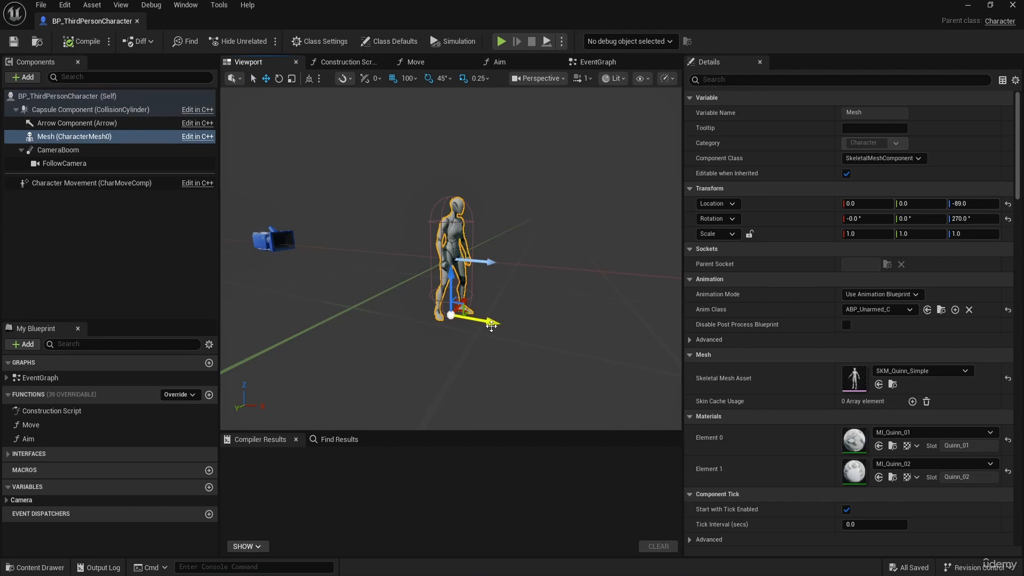
{"action": "left_click_drag", "start_coordinate": [482, 326], "coordinate": [479, 286]}
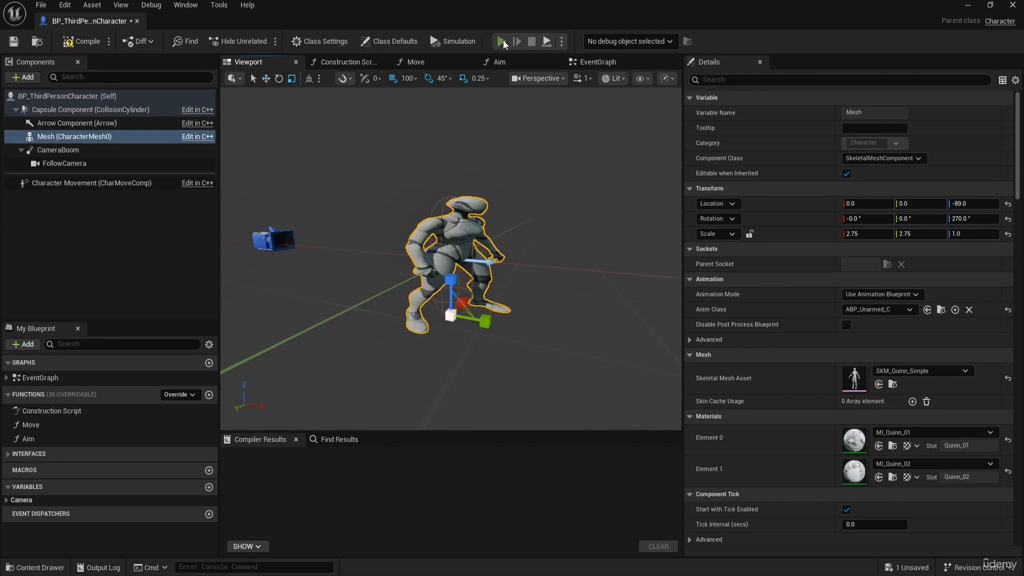
{"action": "left_click", "coordinate": [977, 5]}
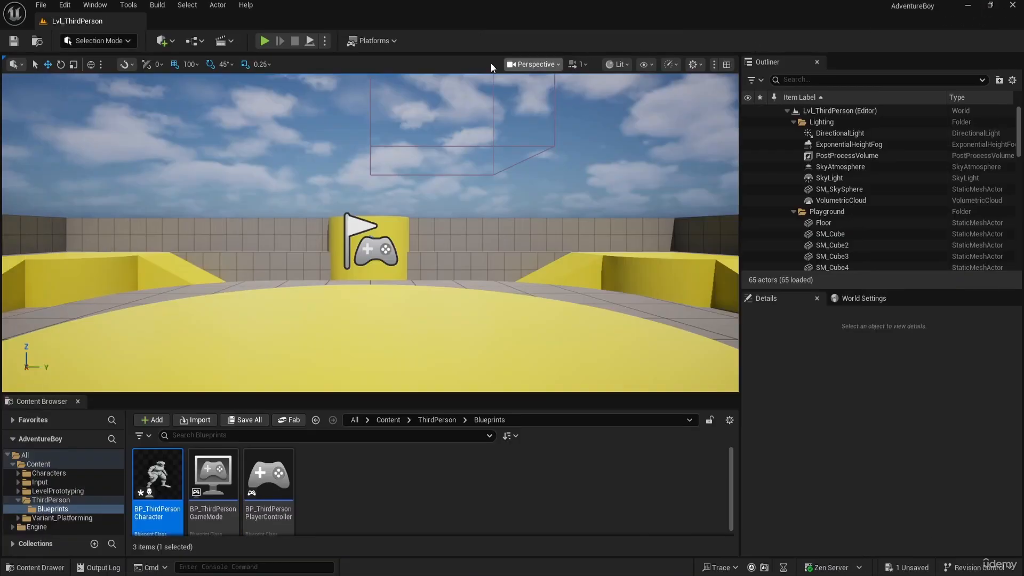
Step: Play the level, run and jump with the widened character, and end the play session
{"action": "left_click", "coordinate": [266, 41]}
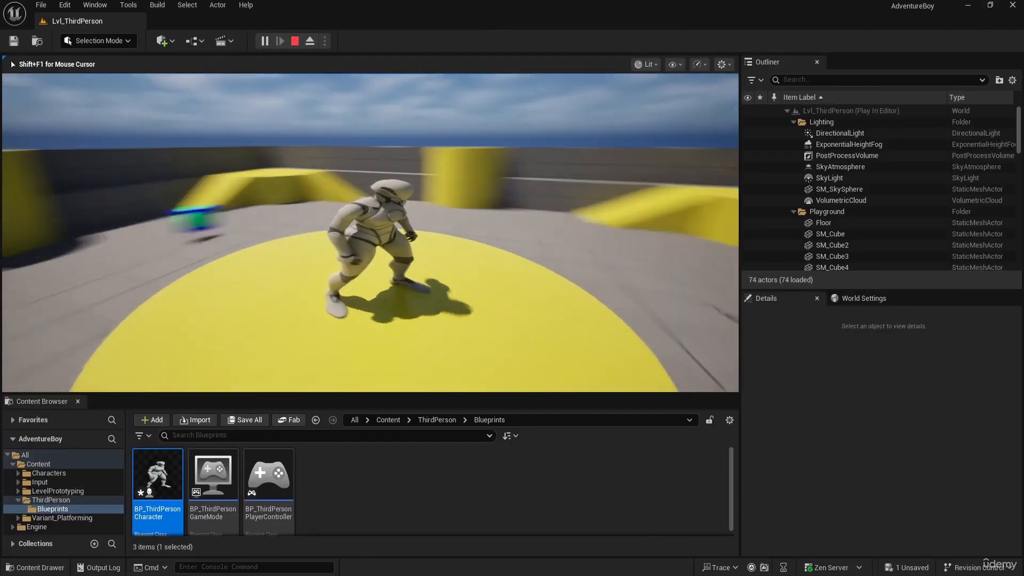
{"action": "key", "text": "w"}
{"action": "key", "text": "space"}
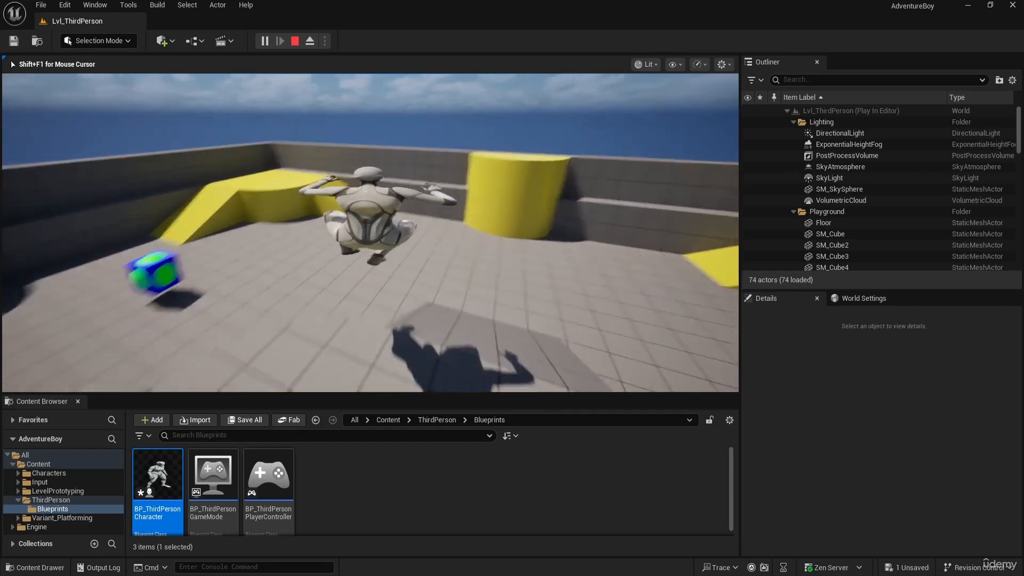
{"action": "key", "text": "Escape"}
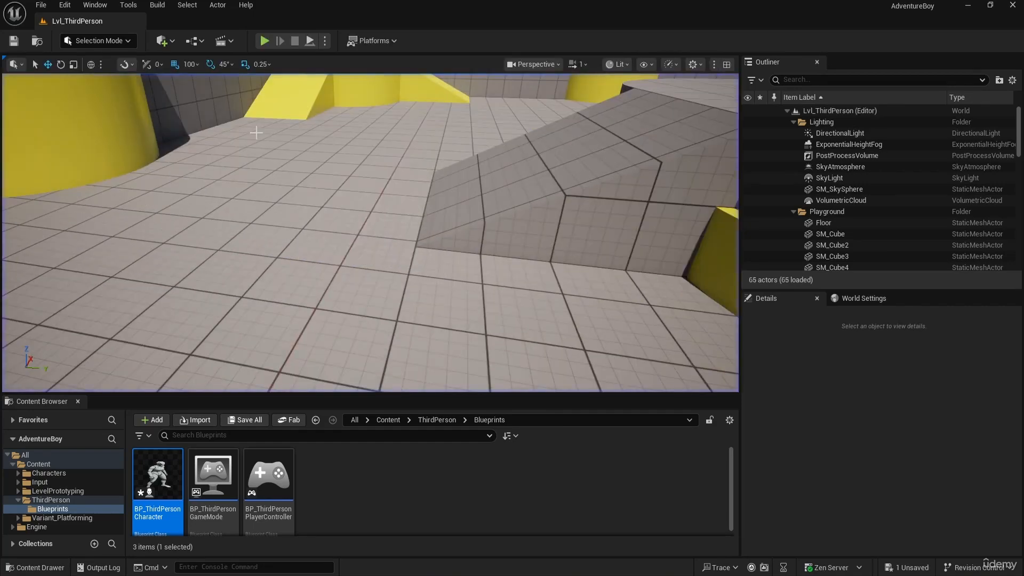
Step: Reopen the BP_ThirdPersonCharacter blueprint and undo the mesh scaling
{"action": "double_click", "coordinate": [150, 473]}
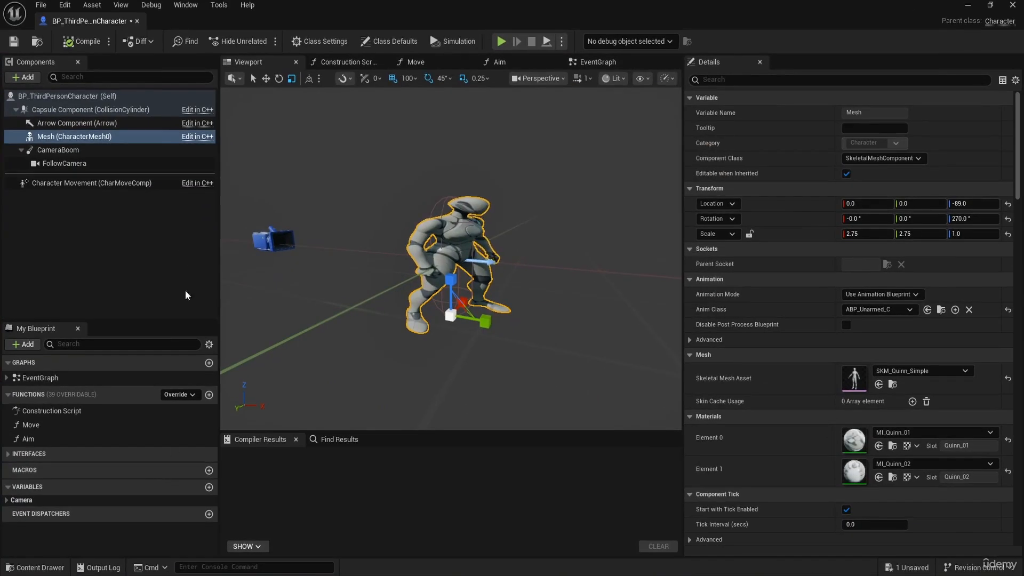
{"action": "key", "text": "ctrl+z"}
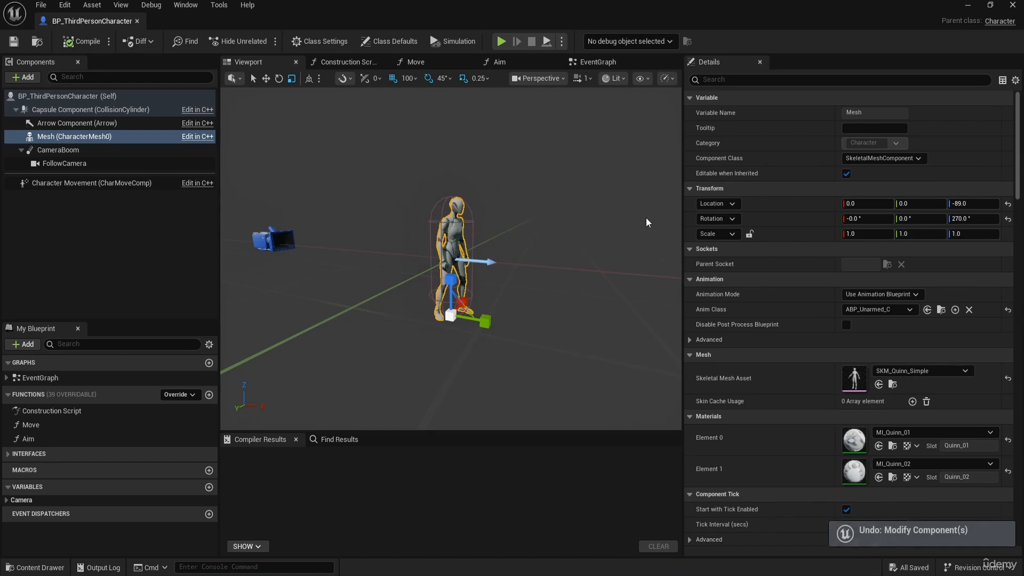
Step: Add a Cube component under the character's Mesh component, keeping the default name Cube
{"action": "left_click", "coordinate": [57, 138]}
{"action": "left_click", "coordinate": [27, 78]}
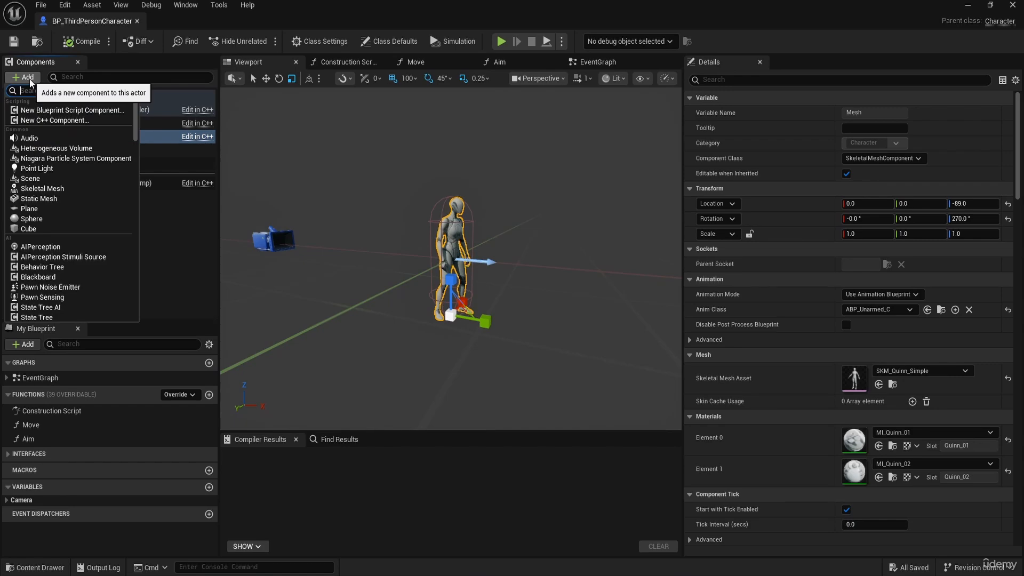
{"action": "type", "text": "cubve"}
{"action": "double_click", "coordinate": [80, 91]}
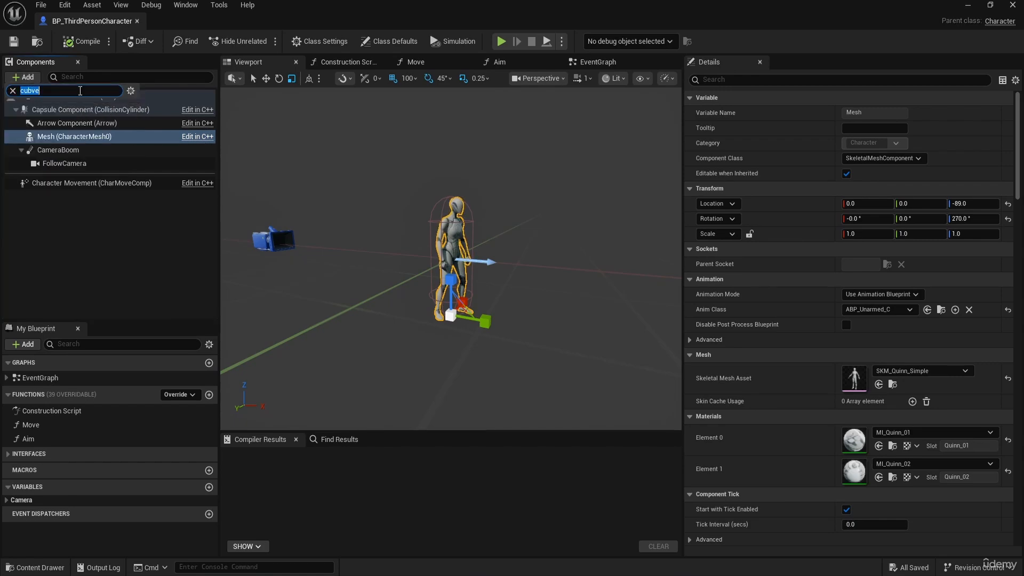
{"action": "type", "text": "cube"}
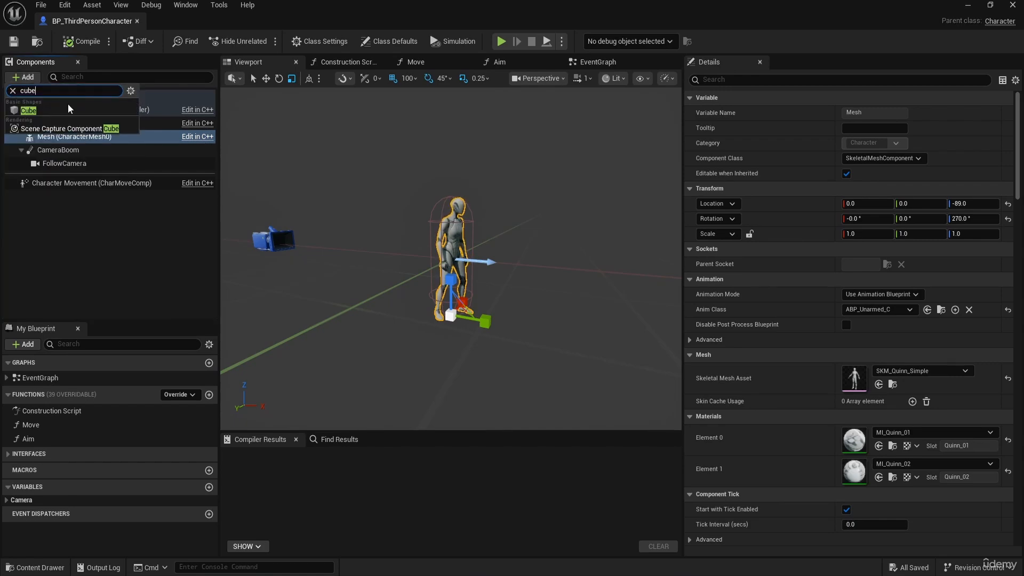
{"action": "left_click", "coordinate": [68, 110]}
{"action": "key", "text": "Return"}
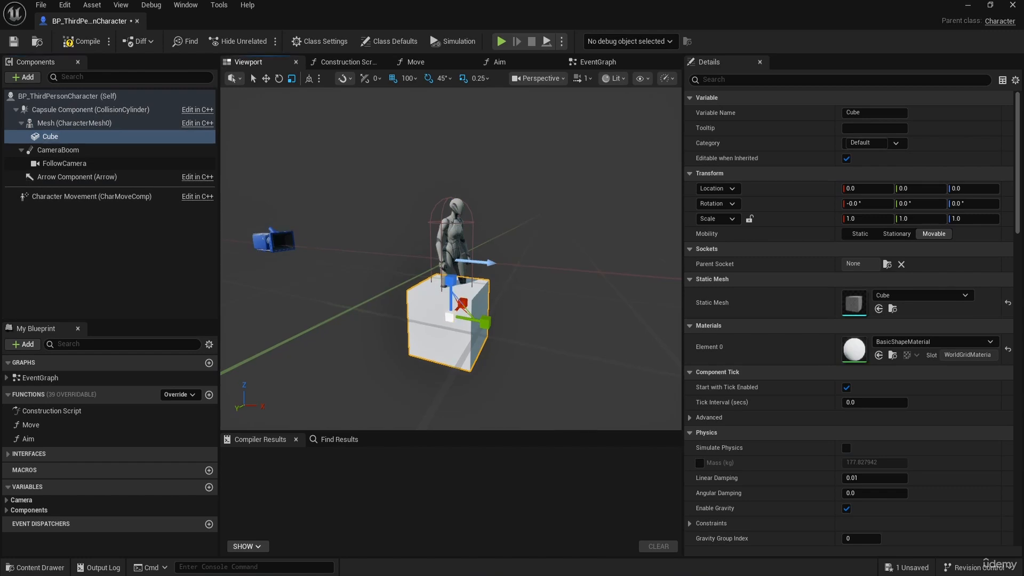
Step: Scale the Cube uniformly to 0.25 and place it over the character's head at about Y 12.6, Z 179.5
{"action": "right_click_drag", "start_coordinate": [500, 285], "coordinate": [496, 282]}
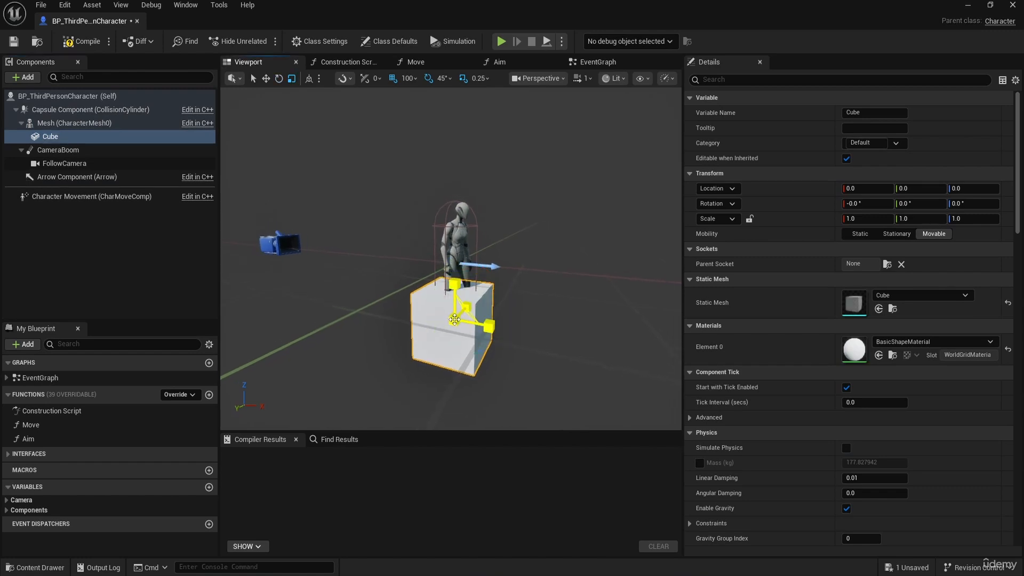
{"action": "left_click_drag", "start_coordinate": [455, 320], "coordinate": [448, 328]}
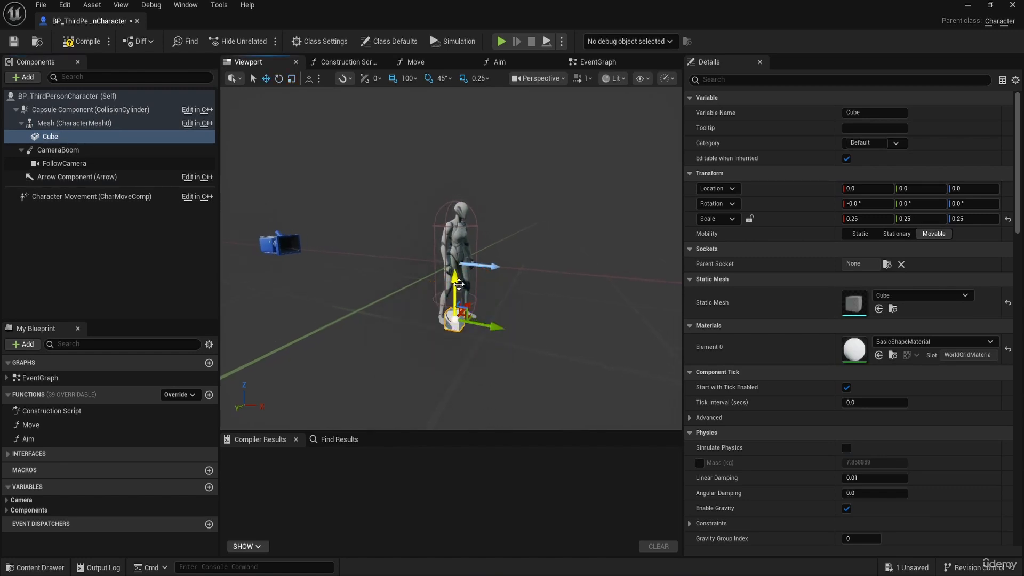
{"action": "left_click_drag", "start_coordinate": [459, 283], "coordinate": [451, 171]}
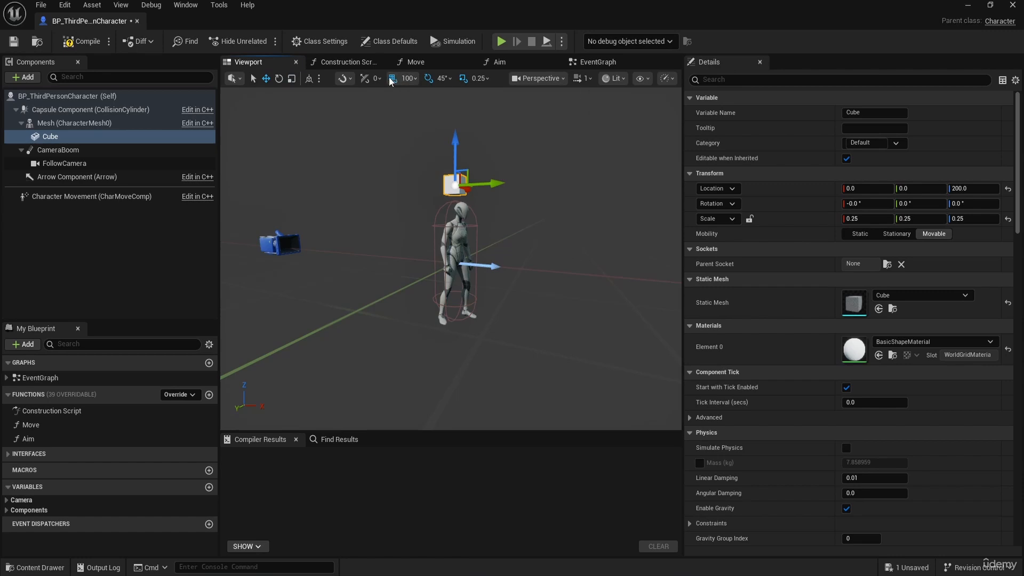
{"action": "left_click_drag", "start_coordinate": [455, 140], "coordinate": [454, 153]}
{"action": "left_click_drag", "start_coordinate": [489, 201], "coordinate": [502, 202]}
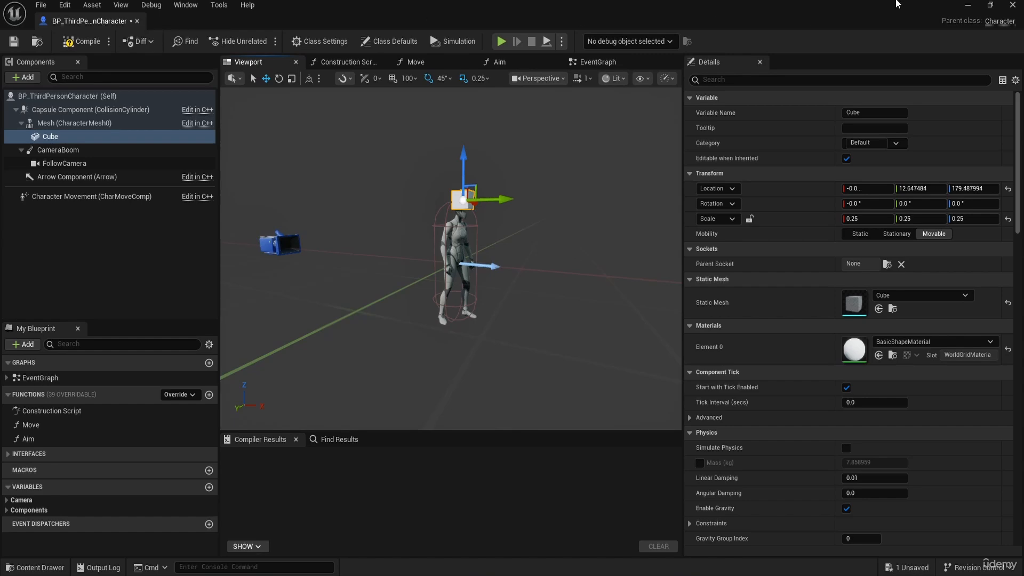
Step: Play the level to check the head cube while running and jumping, end the session, and reopen the BP_ThirdPersonCharacter blueprint
{"action": "left_click", "coordinate": [968, 6]}
{"action": "left_click", "coordinate": [265, 42]}
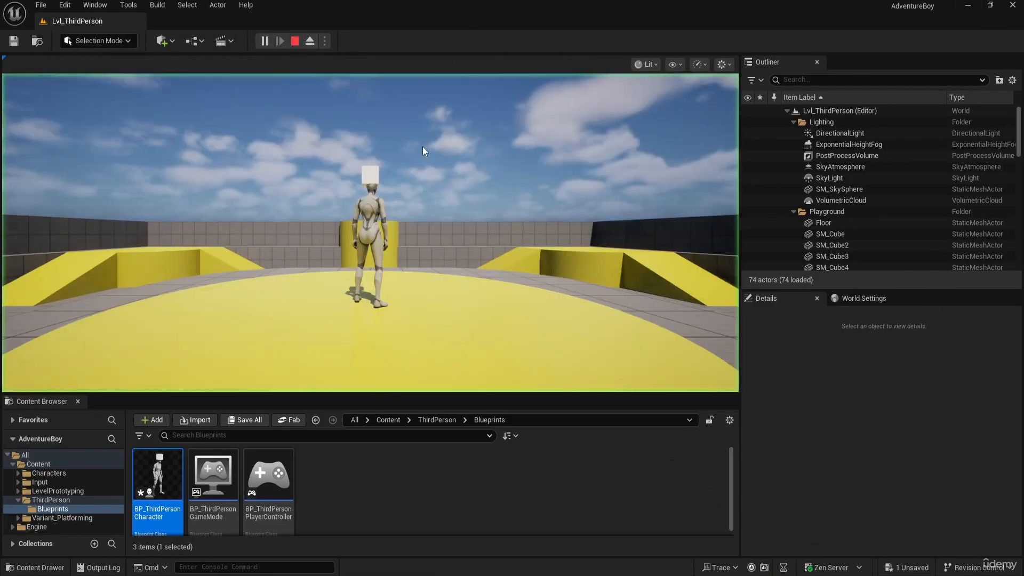
{"action": "key", "text": "w"}
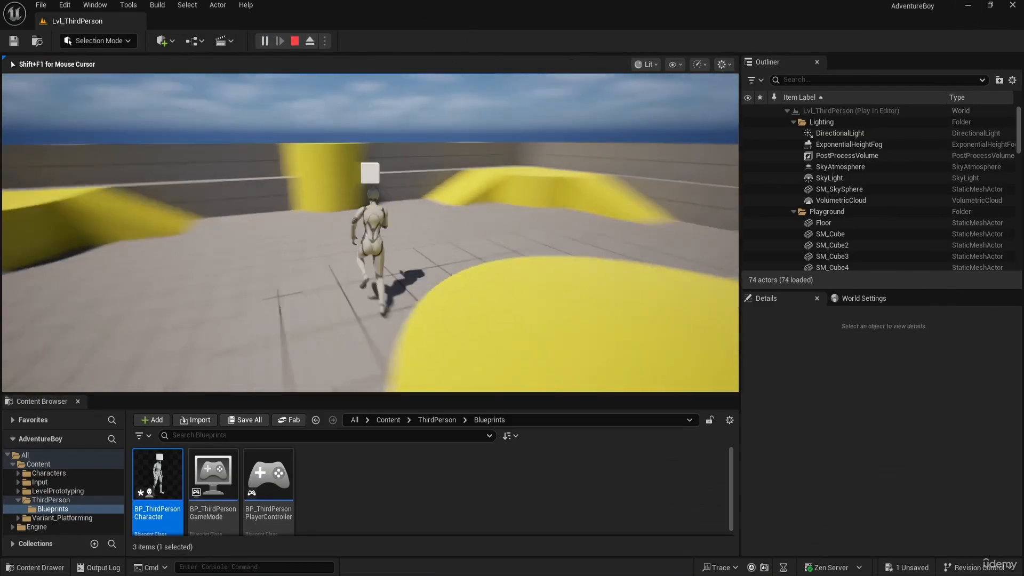
{"action": "key", "text": "space"}
{"action": "key", "text": "w"}
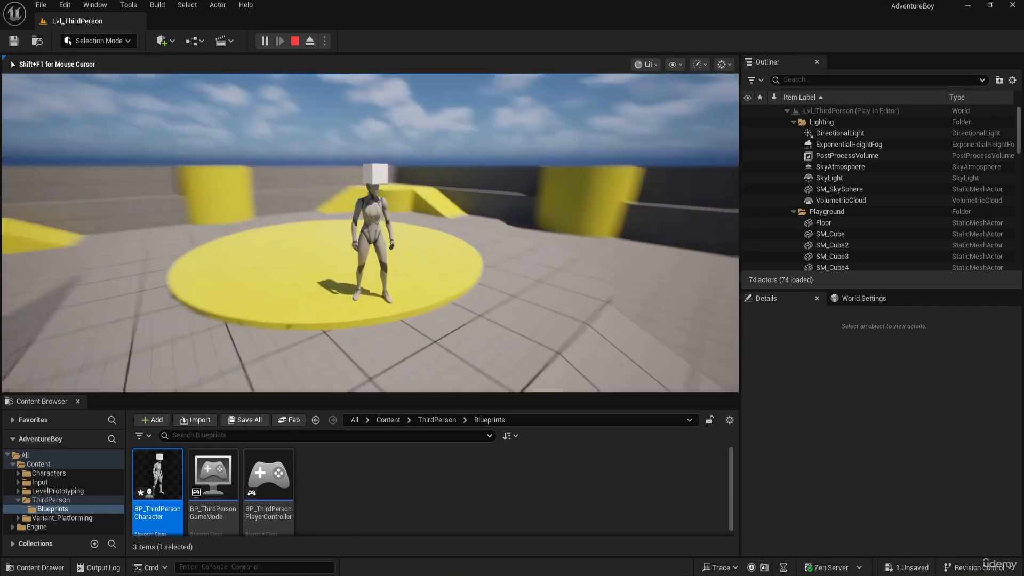
{"action": "key", "text": "shift+F1"}
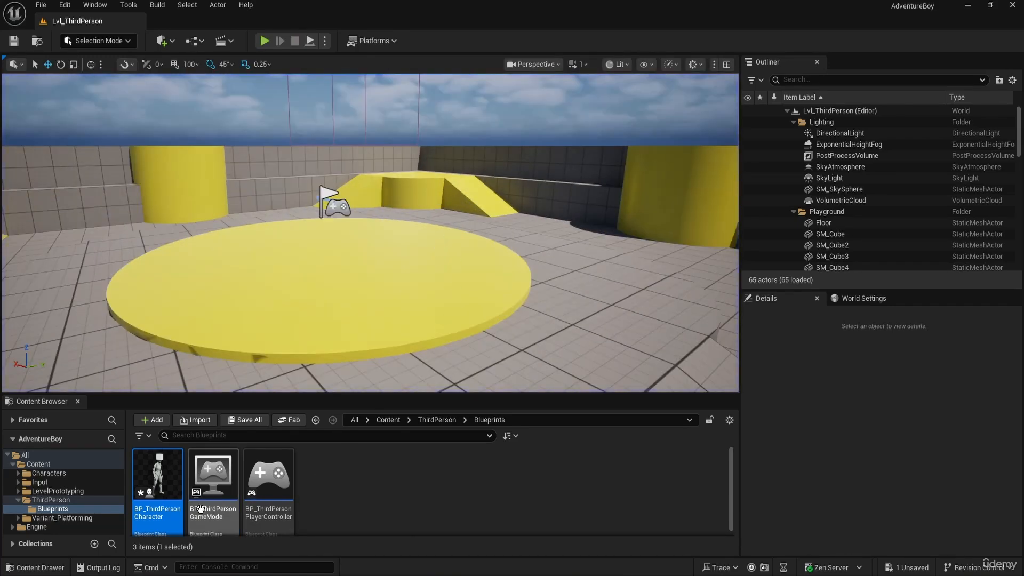
{"action": "double_click", "coordinate": [158, 475]}
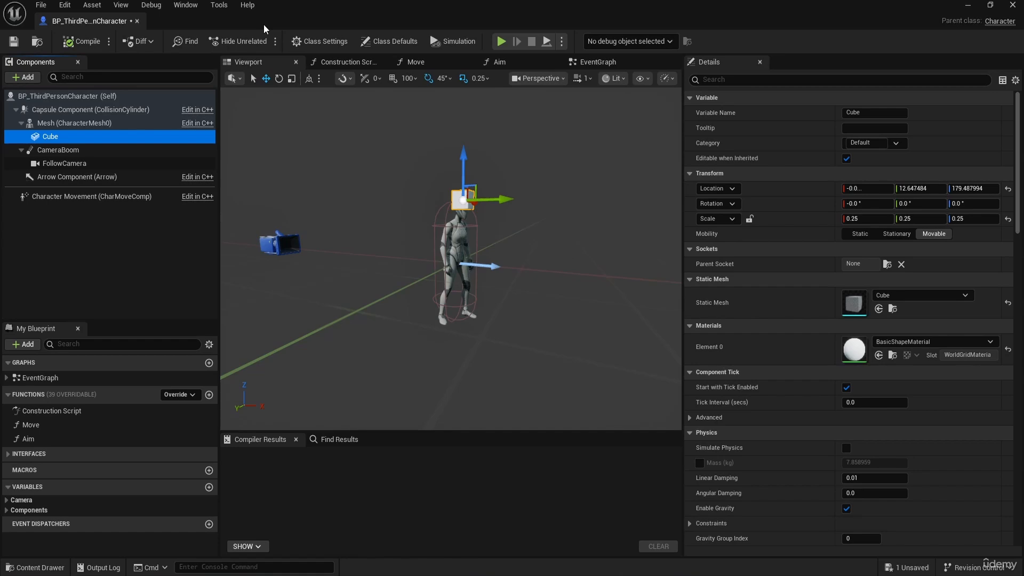